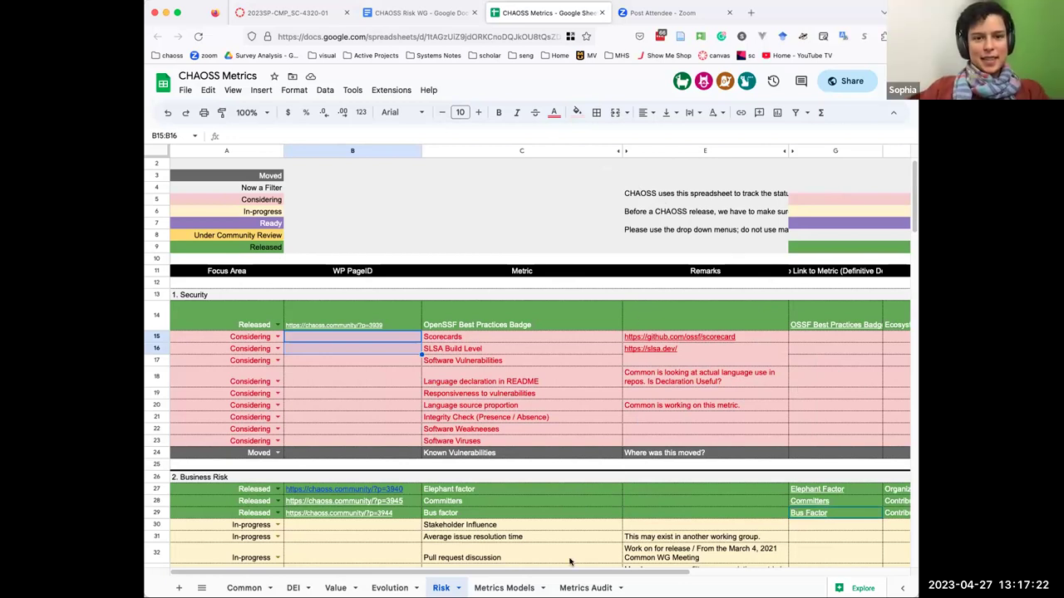
In the Risk sheet, set the Test coverage metric's keywords to "Risk, testing, coverage, ci, cd, ci/cd"
{"action": "left_click_drag", "start_coordinate": [578, 575], "coordinate": [800, 573]}
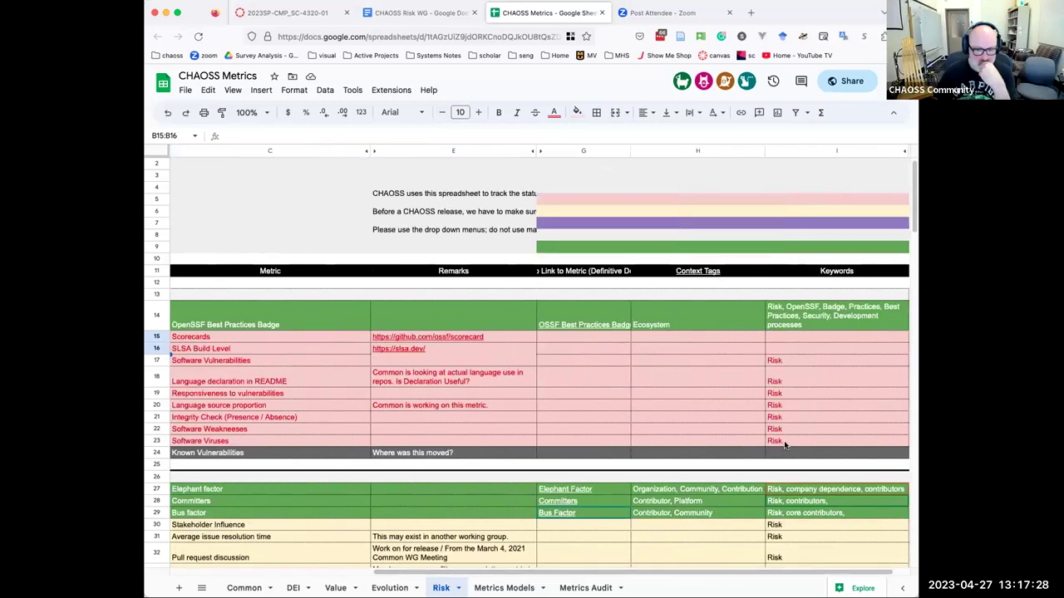
{"action": "scroll", "coordinate": [787, 424], "scroll_direction": "down", "scroll_amount": 5}
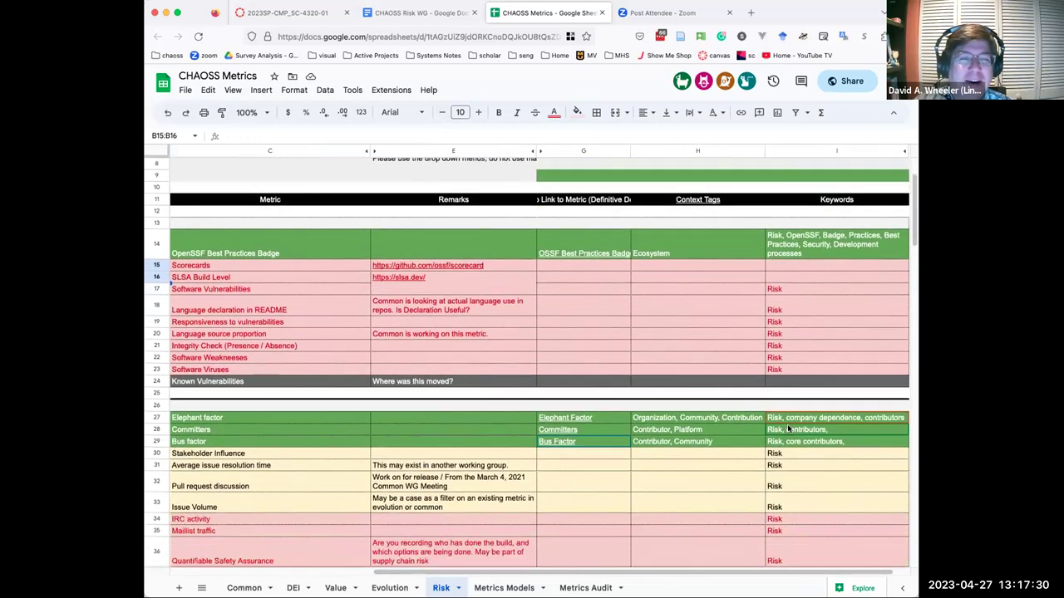
{"action": "scroll", "coordinate": [787, 424], "scroll_direction": "down", "scroll_amount": 5}
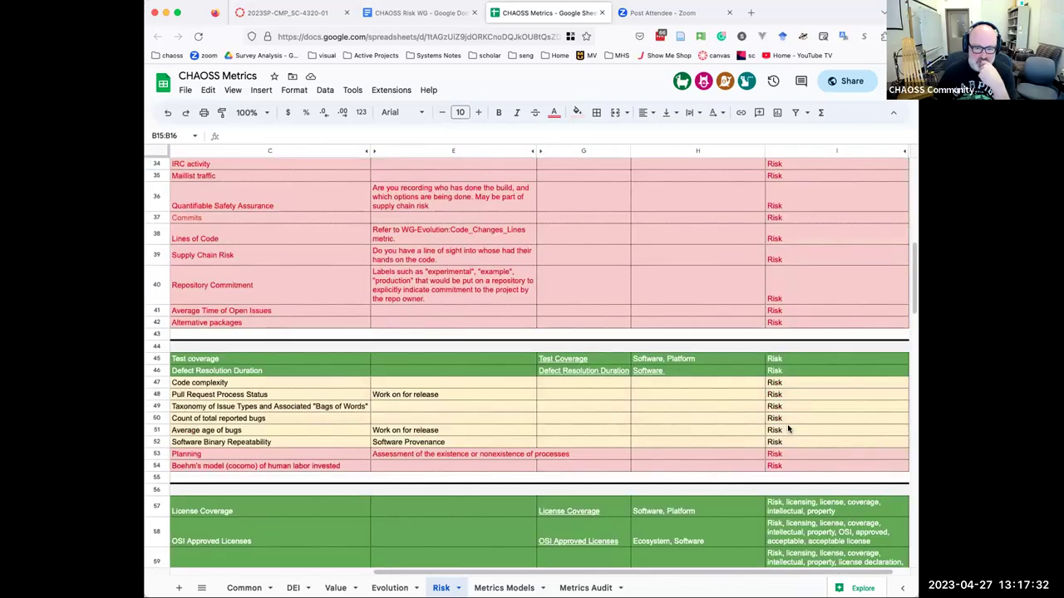
{"action": "left_click", "coordinate": [800, 357]}
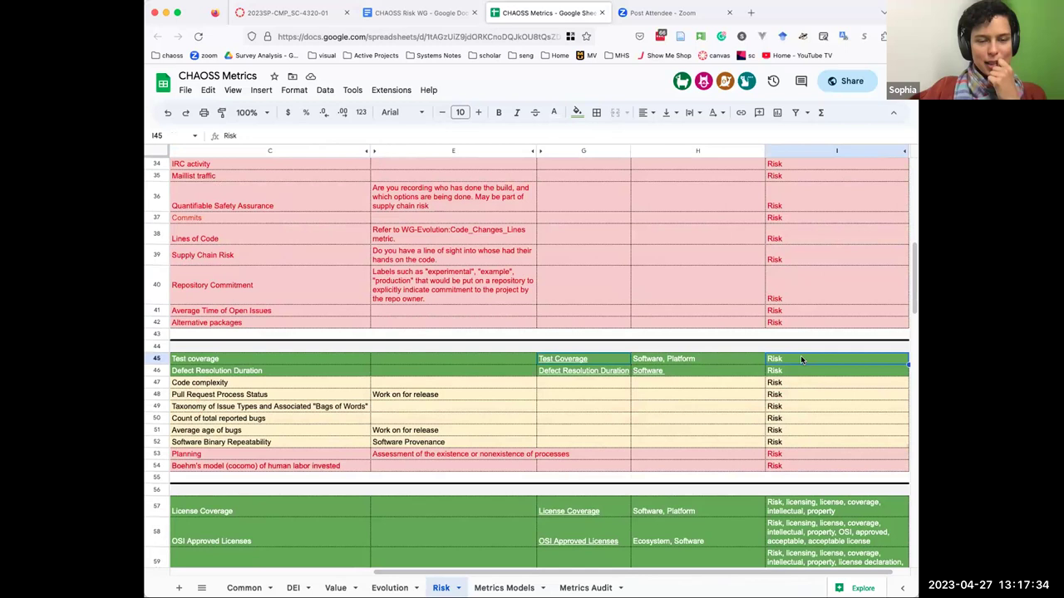
{"action": "double_click", "coordinate": [801, 356]}
{"action": "type", "text": ", testing, coverages"}
{"action": "key", "text": "BackSpace"}
{"action": "type", "text": ", "}
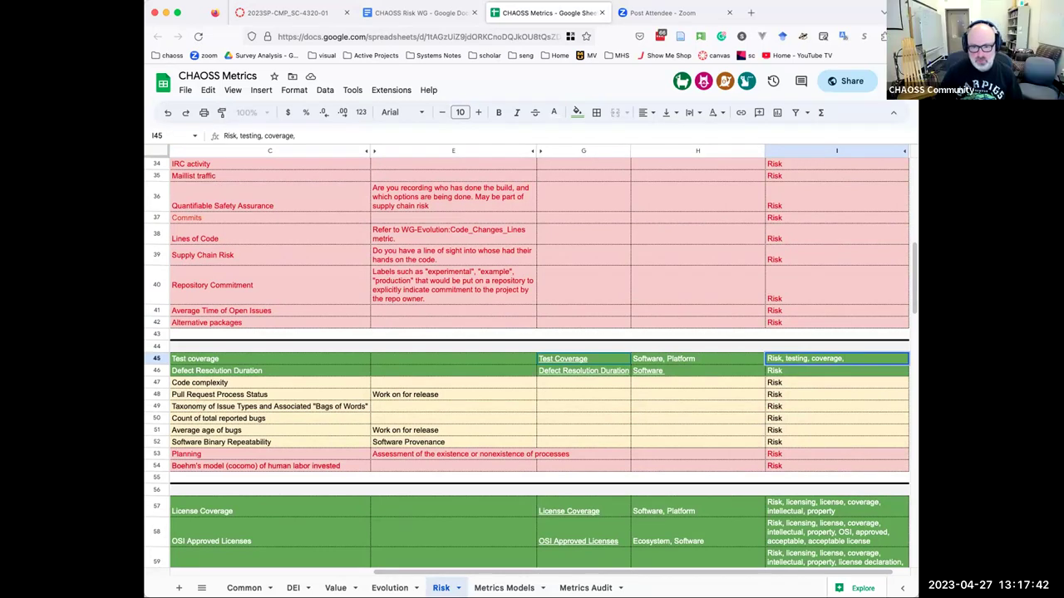
{"action": "type", "text": "ci, cd, ci"}
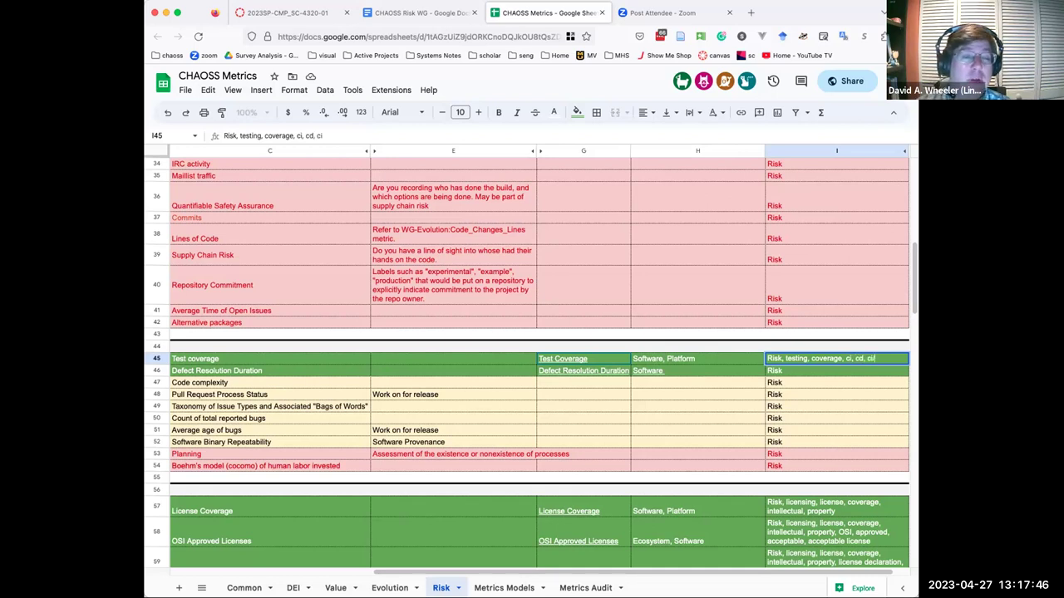
{"action": "type", "text": "/d"}
{"action": "type", "text": "d"}
{"action": "key", "text": "Return"}
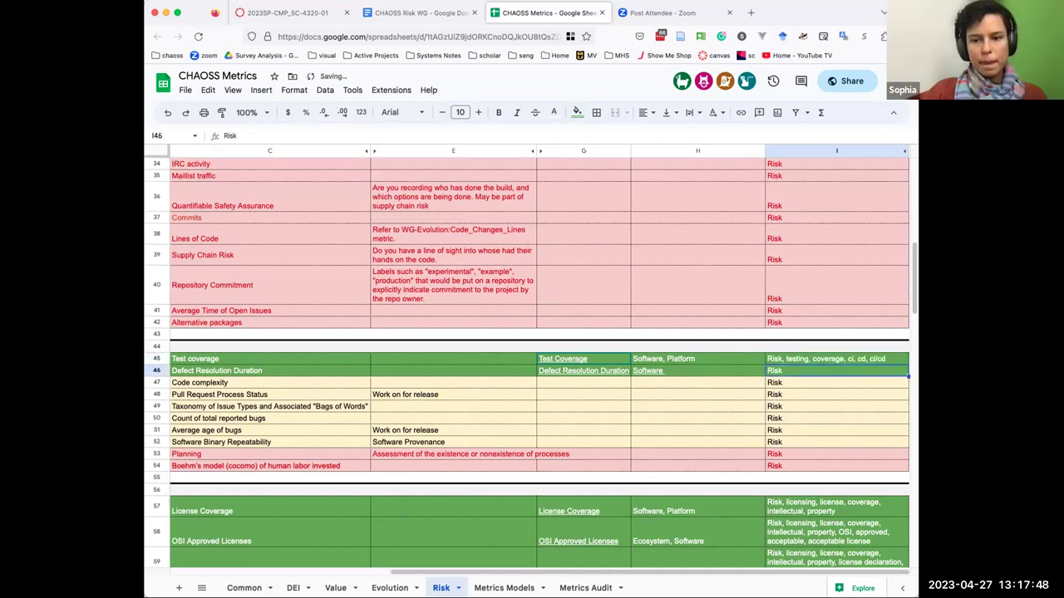
Set the Defect Resolution Duration metric's keywords to "Risk, defect, resolution, issues, issue, issues open, issues closed, defect resolution"
{"action": "double_click", "coordinate": [791, 368]}
{"action": "type", "text": ", defect, resolution, "}
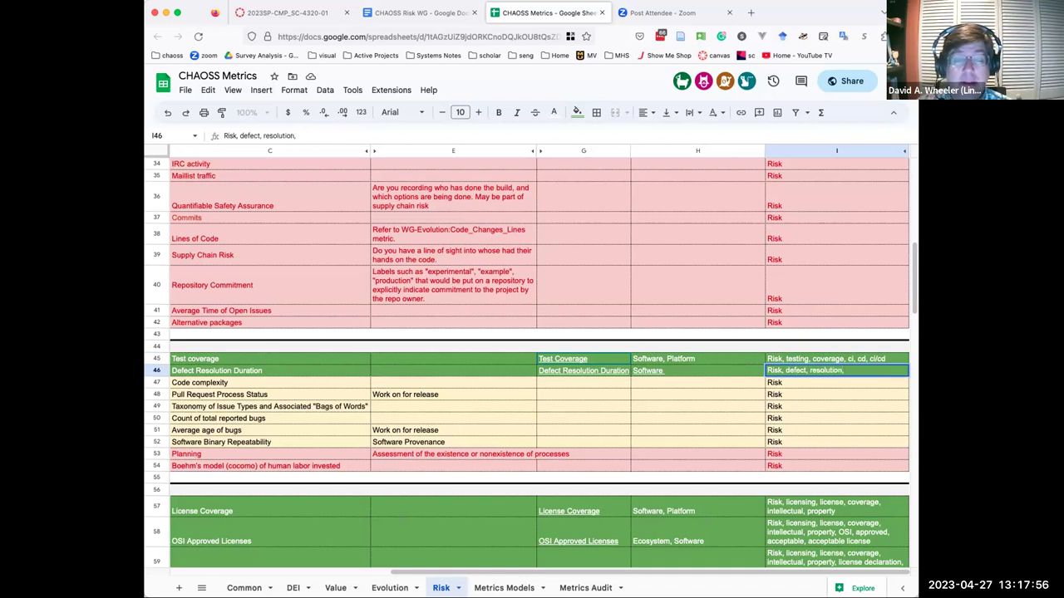
{"action": "type", "text": "issues, issue, issu"}
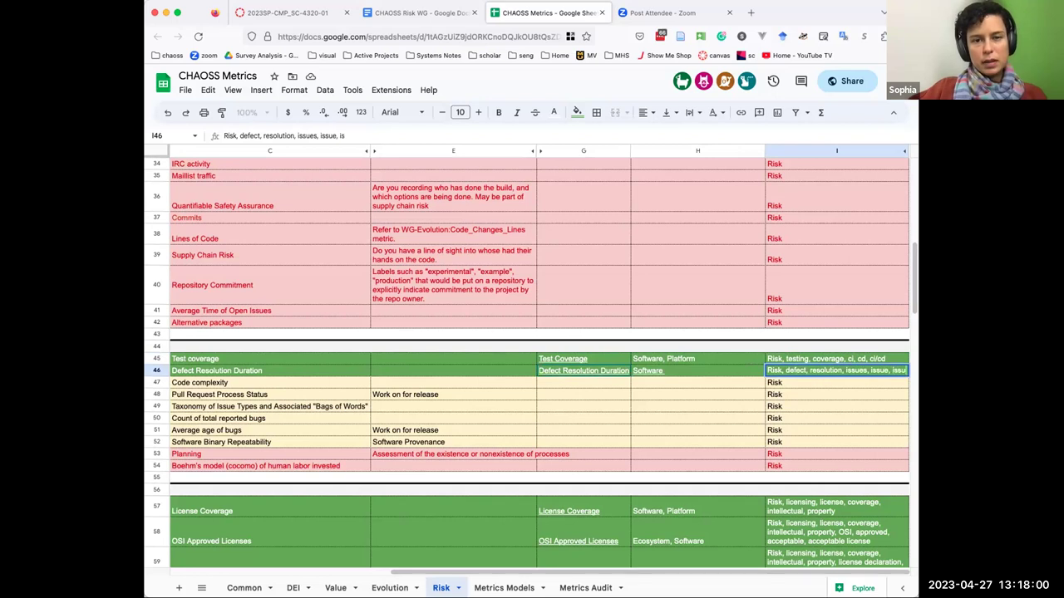
{"action": "type", "text": "e"}
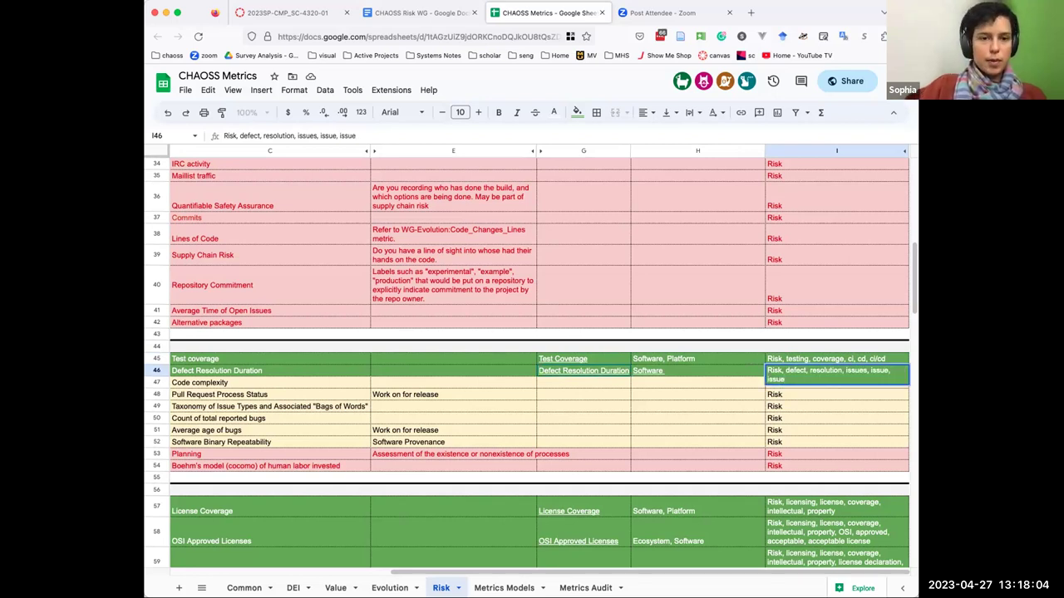
{"action": "type", "text": "s open, issues"}
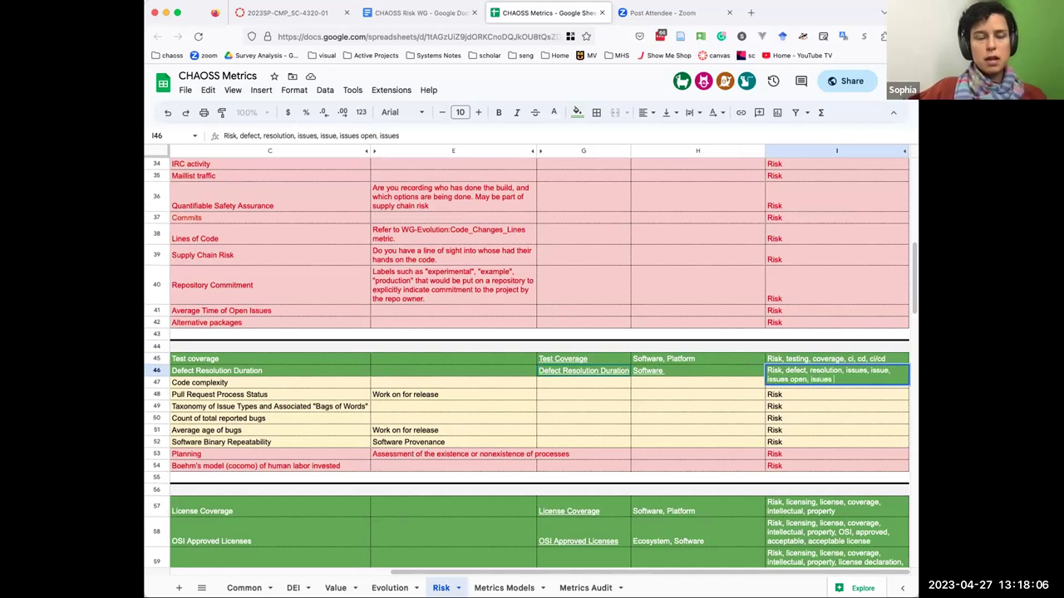
{"action": "type", "text": " closed"}
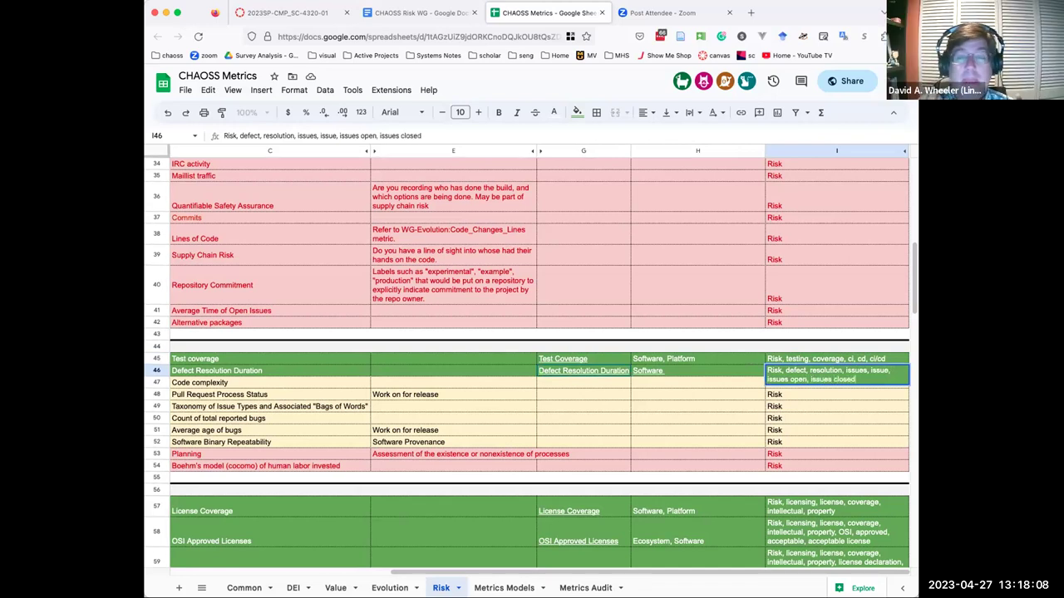
{"action": "type", "text": ", defect resolution"}
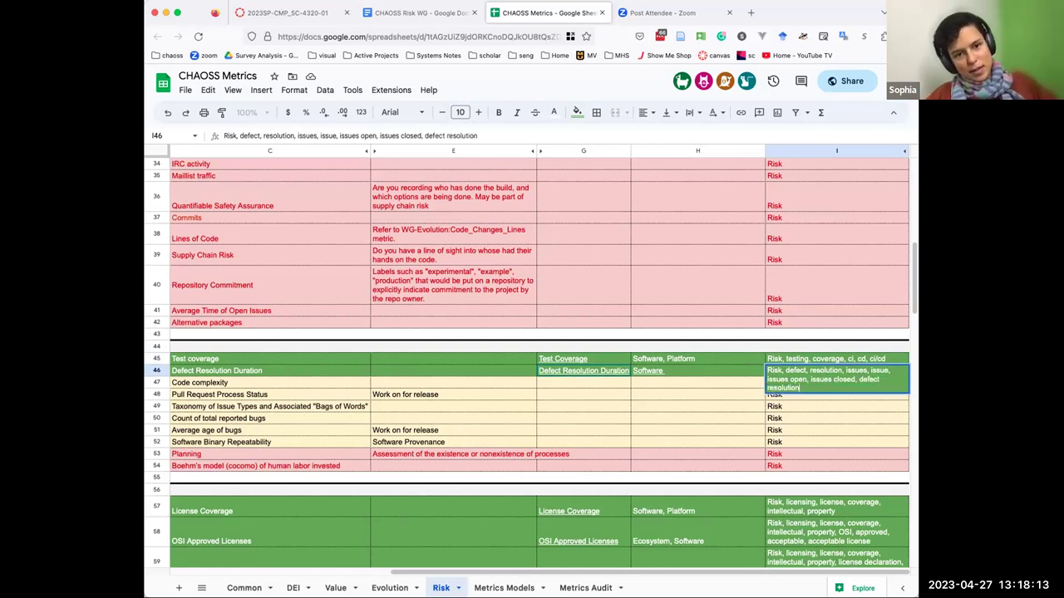
{"action": "key", "text": "Return"}
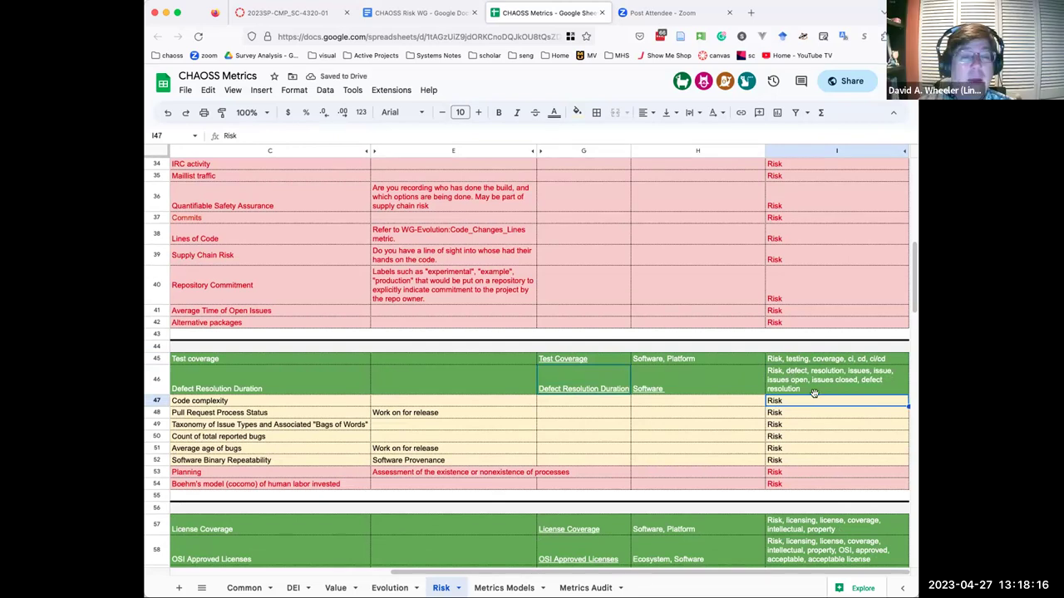
{"action": "left_click_drag", "start_coordinate": [815, 394], "coordinate": [817, 389]}
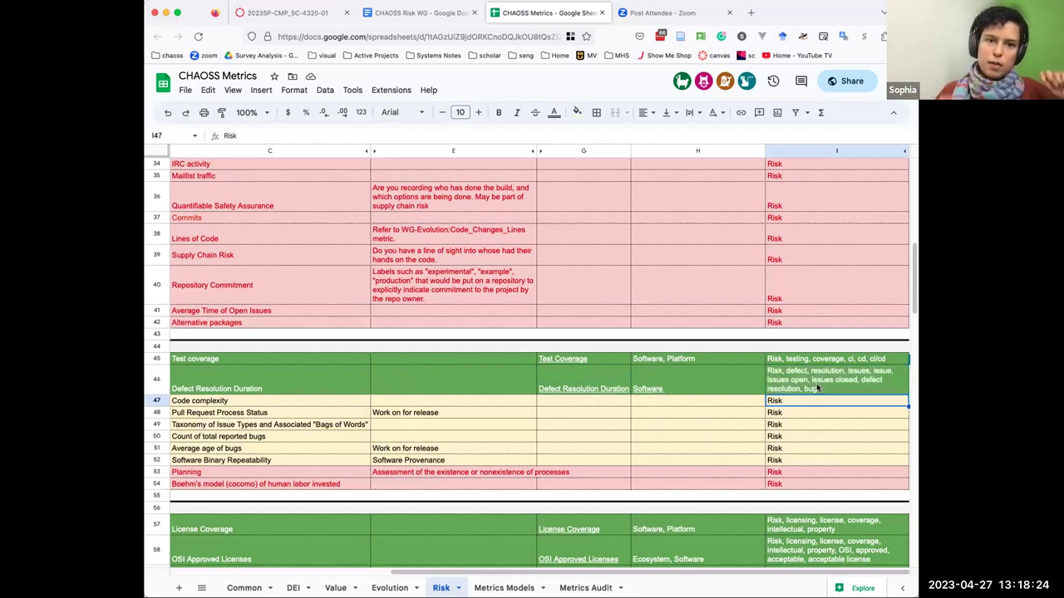
{"action": "scroll", "coordinate": [817, 388], "scroll_direction": "up", "scroll_amount": 5}
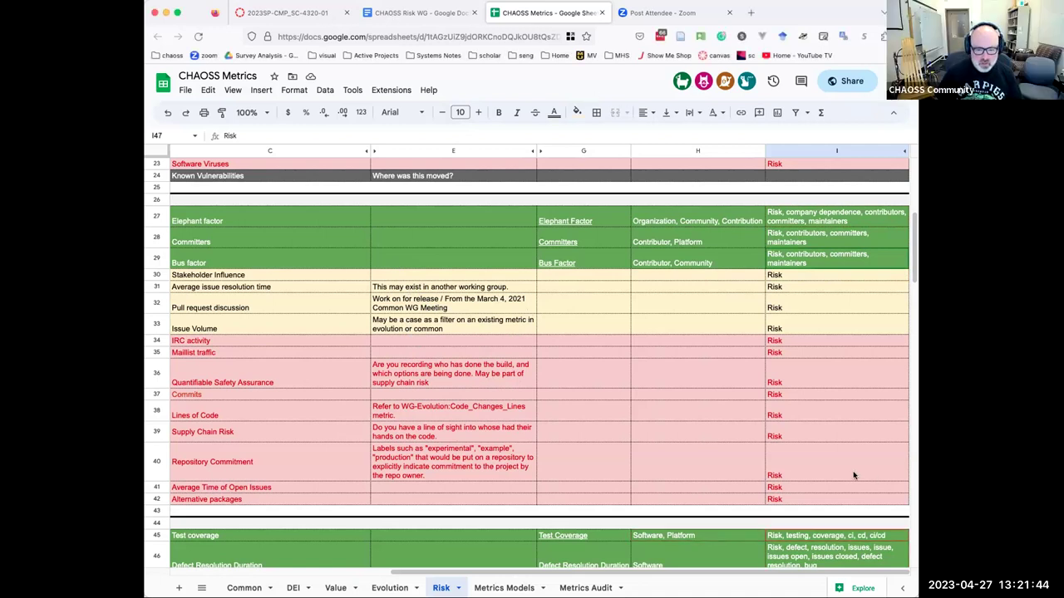
{"action": "scroll", "coordinate": [852, 471], "scroll_direction": "down", "scroll_amount": 2}
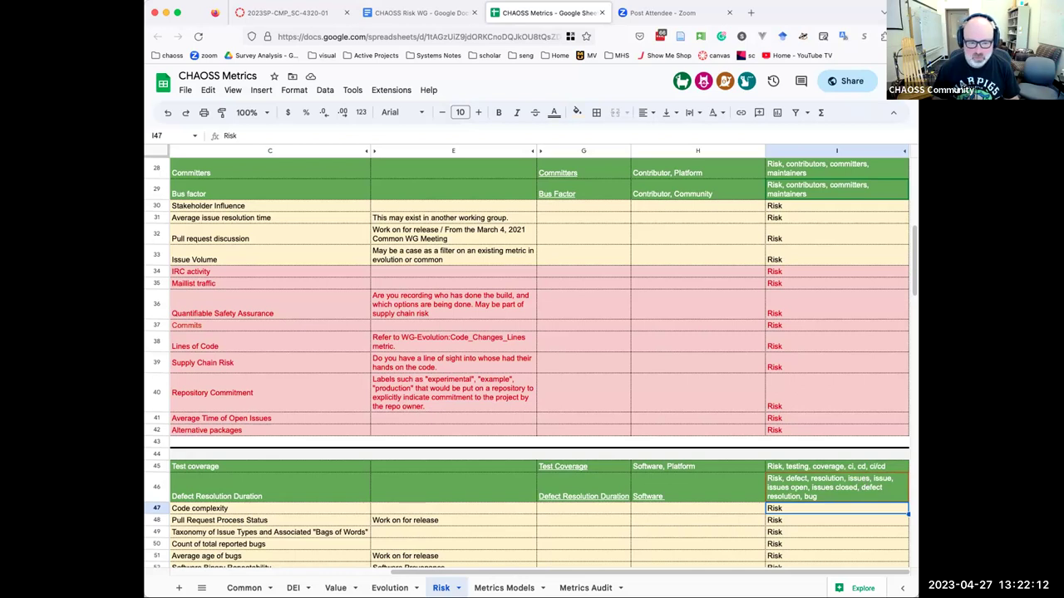
{"action": "scroll", "coordinate": [843, 482], "scroll_direction": "down", "scroll_amount": 1}
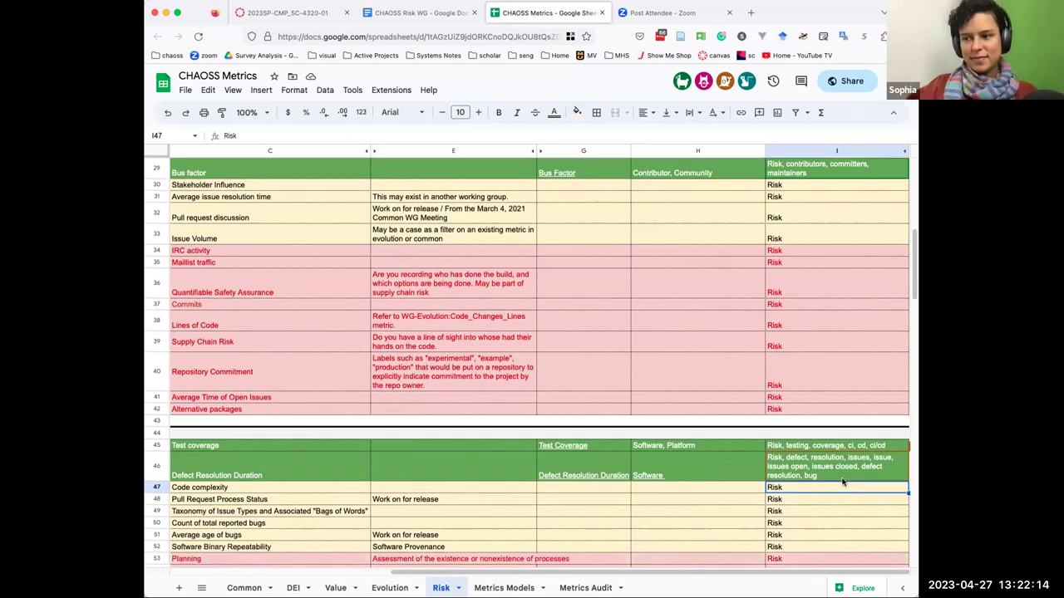
{"action": "scroll", "coordinate": [843, 482], "scroll_direction": "down", "scroll_amount": 4}
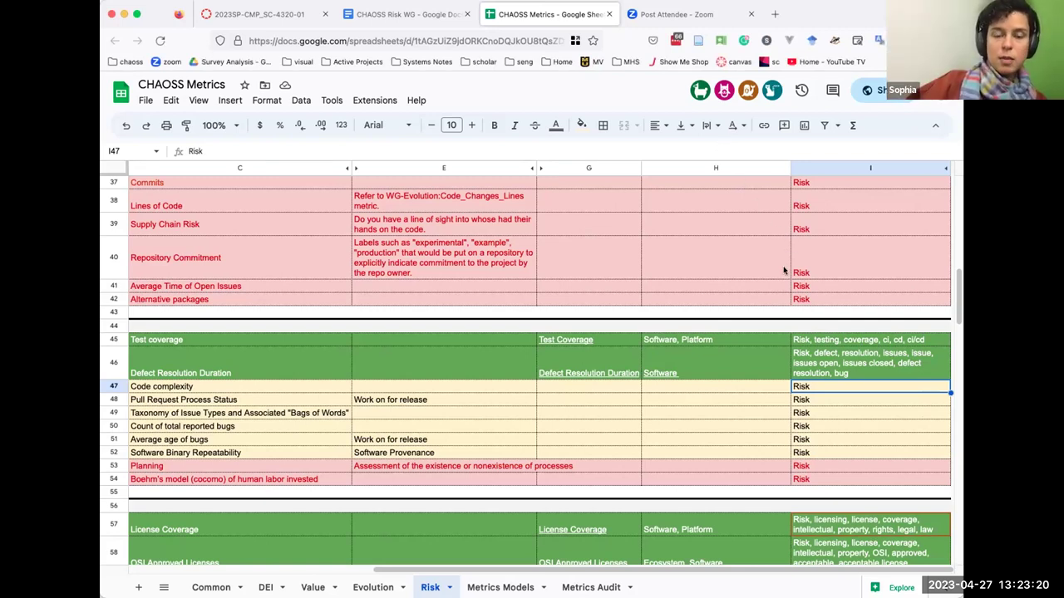
Close the Zoom post-attendee page and switch to the CHAOSS Risk WG document
{"action": "left_click", "coordinate": [751, 15]}
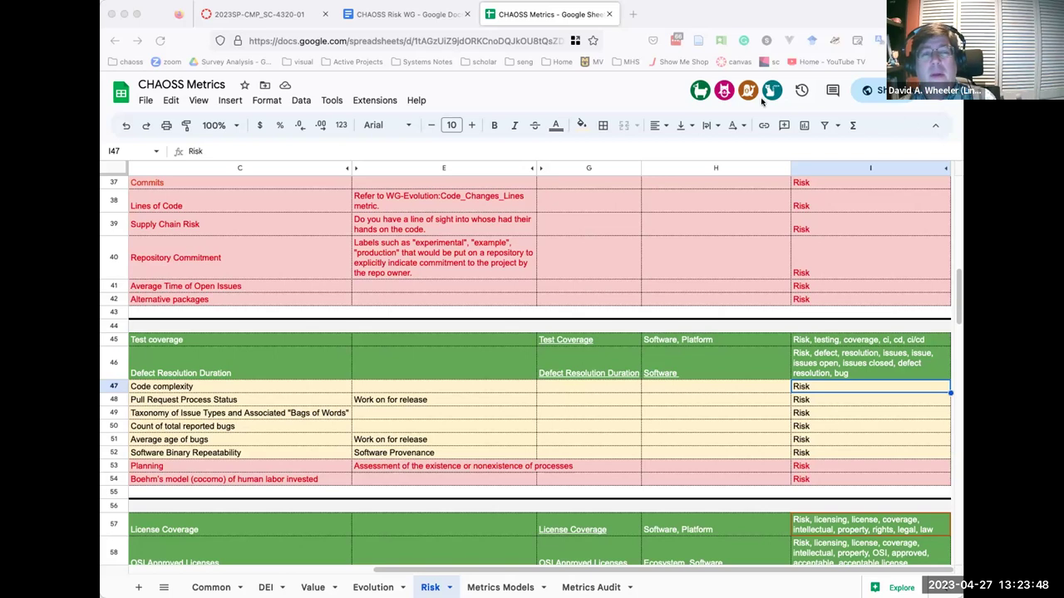
{"action": "left_click", "coordinate": [413, 17]}
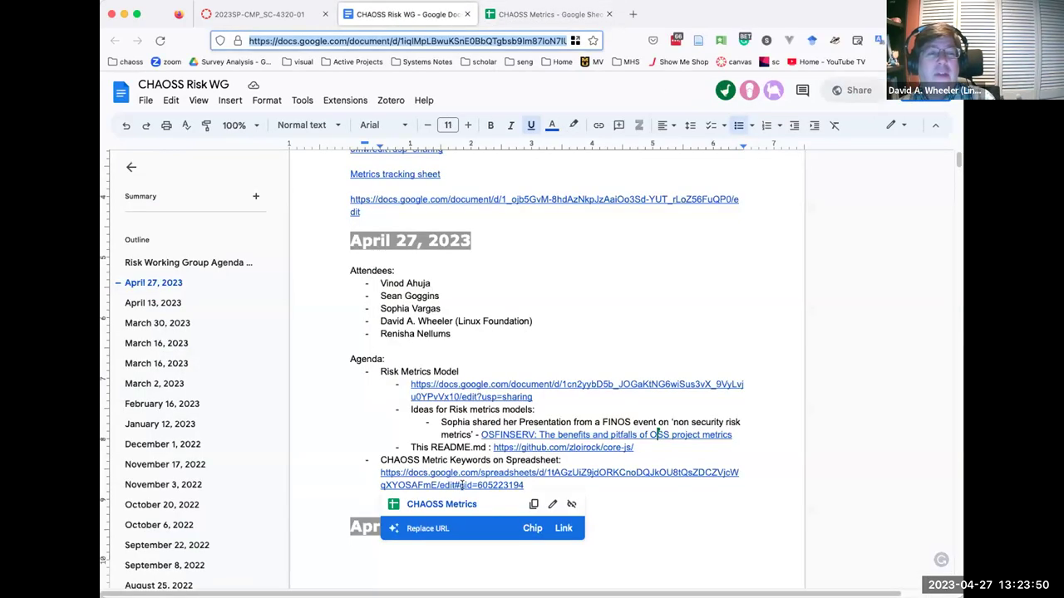
Add a first agenda bullet under April 27, 2023 reading "Maintainers: How do we get to a count, at least, of project maintainers."
{"action": "left_click", "coordinate": [379, 371]}
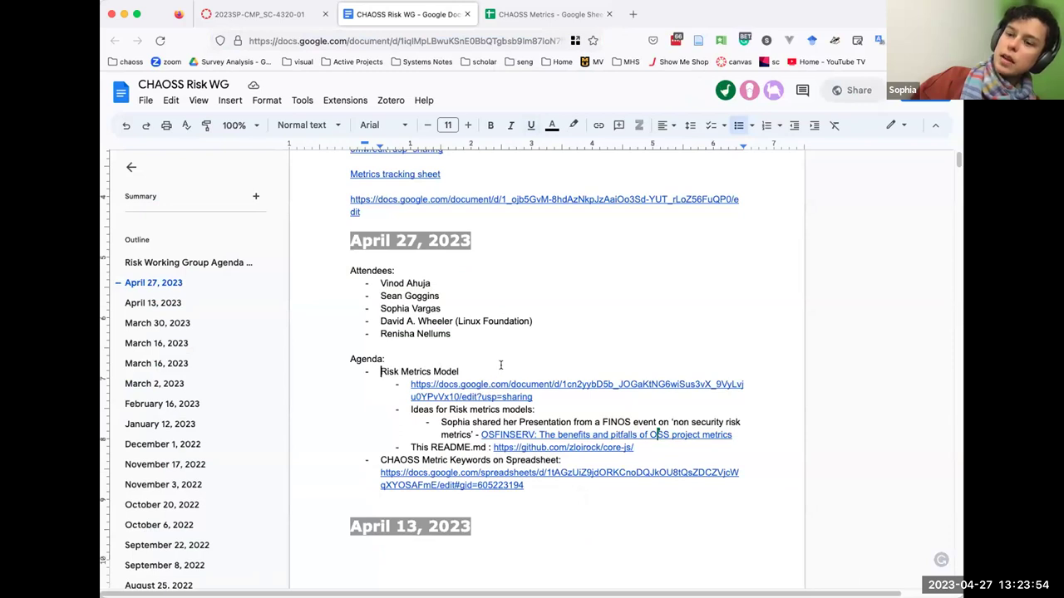
{"action": "key", "text": "Return"}
{"action": "key", "text": "Up"}
{"action": "type", "text": "Maintaine"}
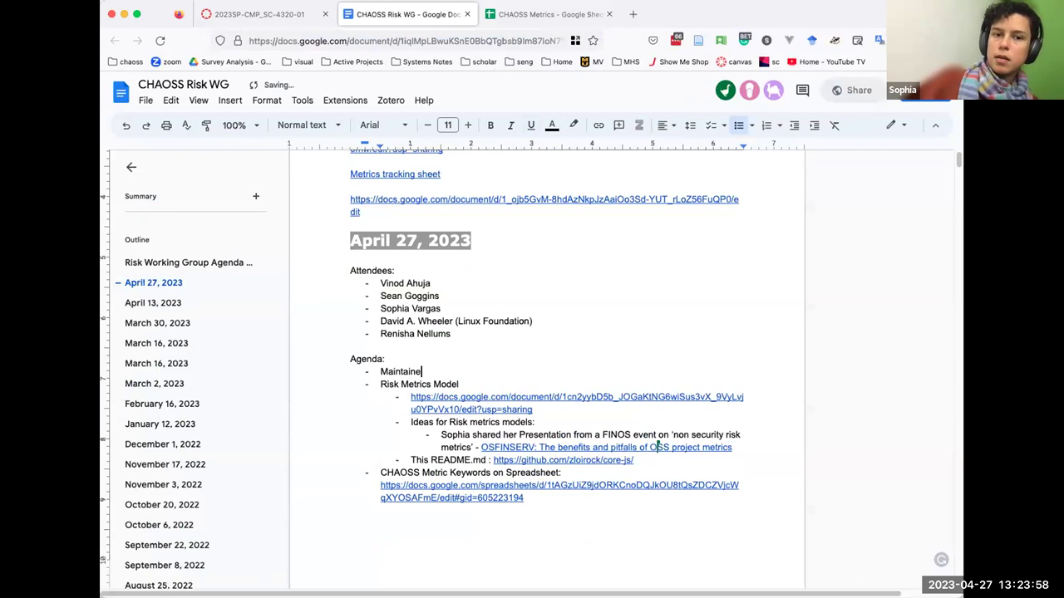
{"action": "type", "text": "rs: How do we get through the"}
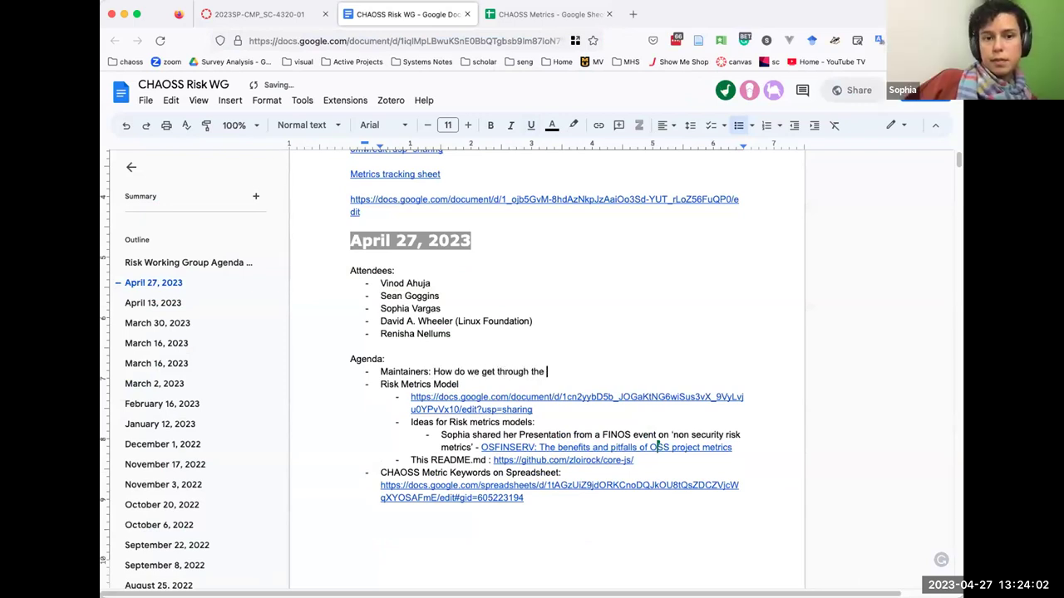
{"action": "key", "text": "BackSpace"}
{"action": "key", "text": "BackSpace"}
{"action": "key", "text": "BackSpace"}
{"action": "key", "text": "BackSpace"}
{"action": "key", "text": "BackSpace"}
{"action": "key", "text": "BackSpace"}
{"action": "key", "text": "BackSpace"}
{"action": "key", "text": "BackSpace"}
{"action": "key", "text": "BackSpace"}
{"action": "key", "text": "BackSpace"}
{"action": "key", "text": "BackSpace"}
{"action": "key", "text": "BackSpace"}
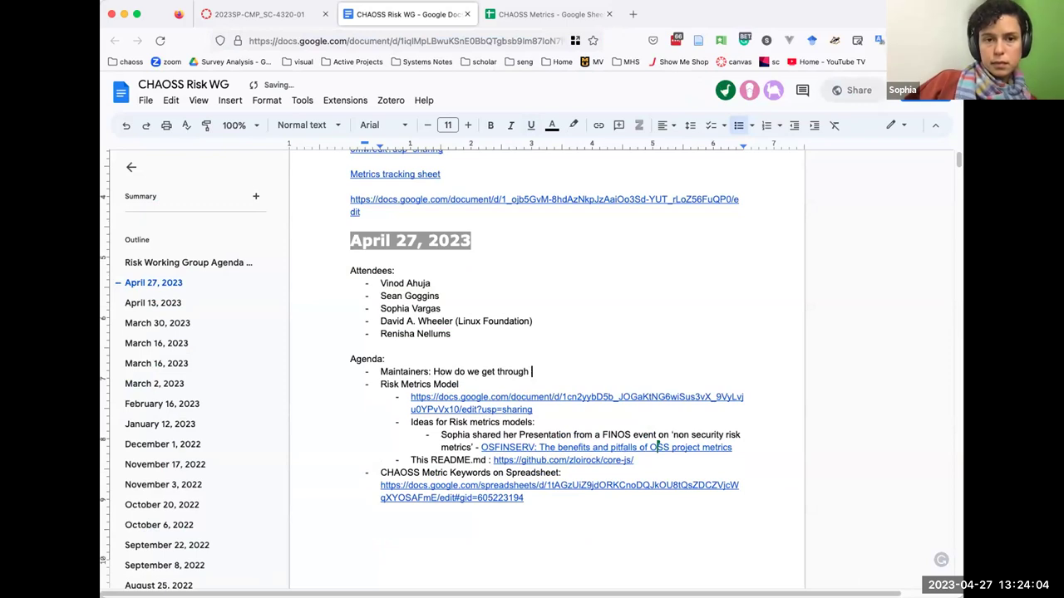
{"action": "type", "text": "to a cou"}
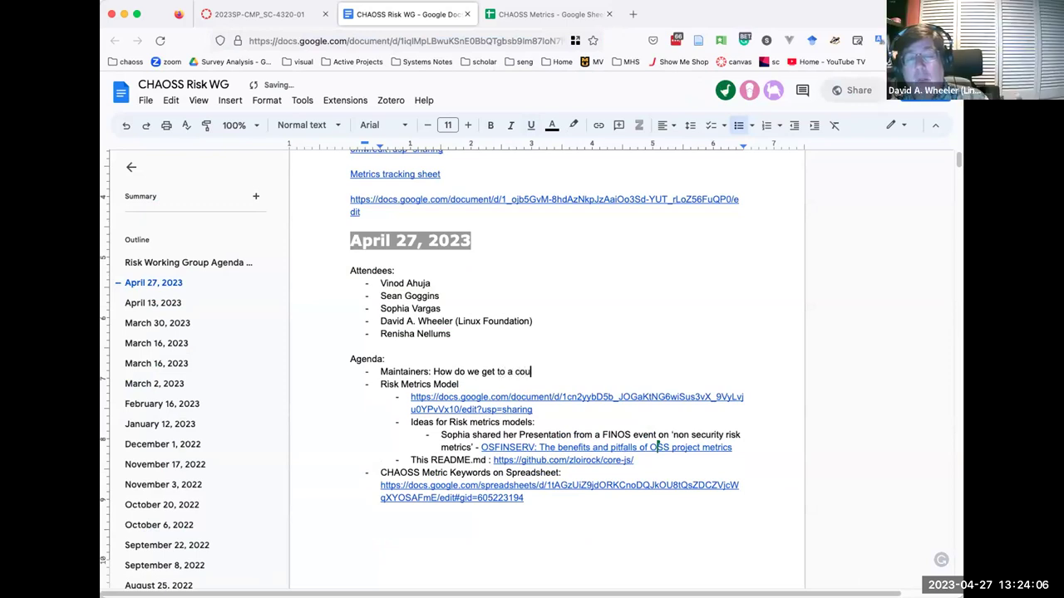
{"action": "type", "text": "nt, at leas"}
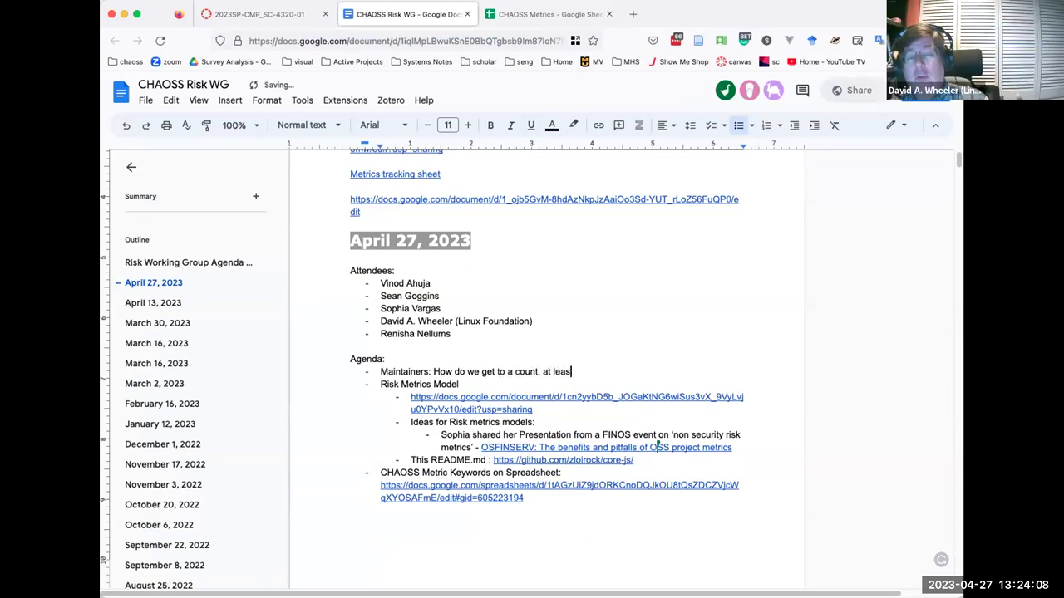
{"action": "type", "text": "t, of p"}
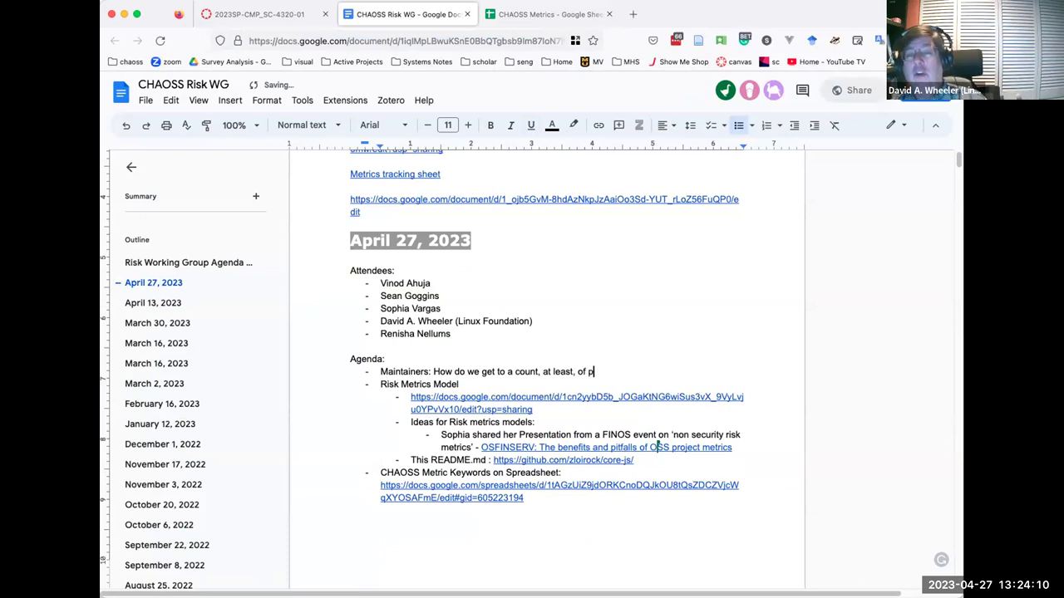
{"action": "type", "text": "roject maintainers."}
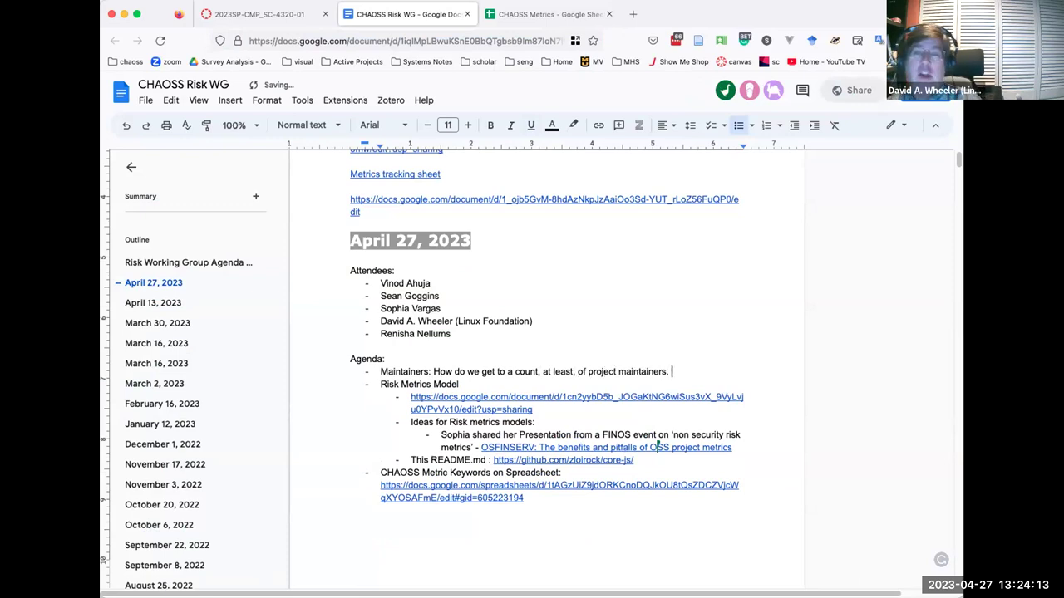
Add a sub-bullet under the Maintainers item reading "Looks like you can loop through the users who have contributed and determine"
{"action": "key", "text": "Return"}
{"action": "key", "text": "Tab"}
{"action": "type", "text": "Looks like you can loop through the users"}
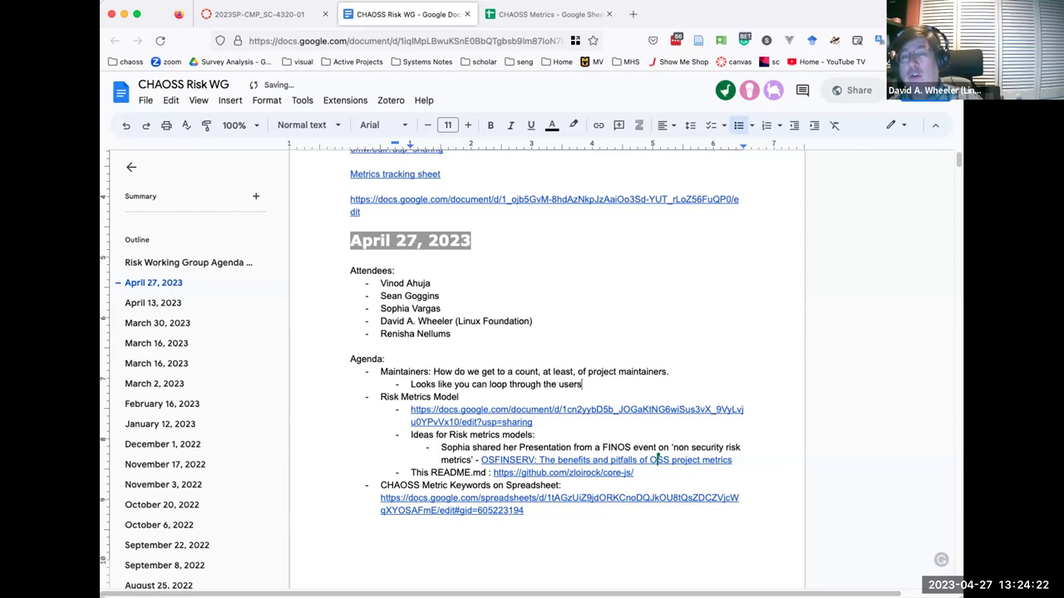
{"action": "type", "text": " who have contributed and determine"}
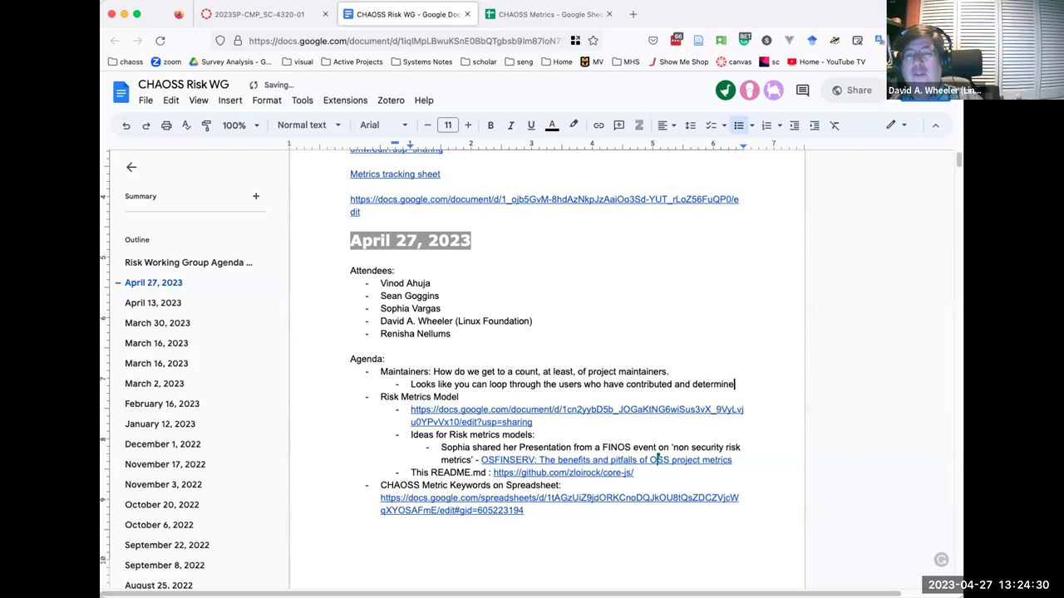
Complete the sub-bullet with "what memberships that user has (which could then be reconciled against the repositories in ones collection)"
{"action": "type", "text": " what memberships that user has (whic"}
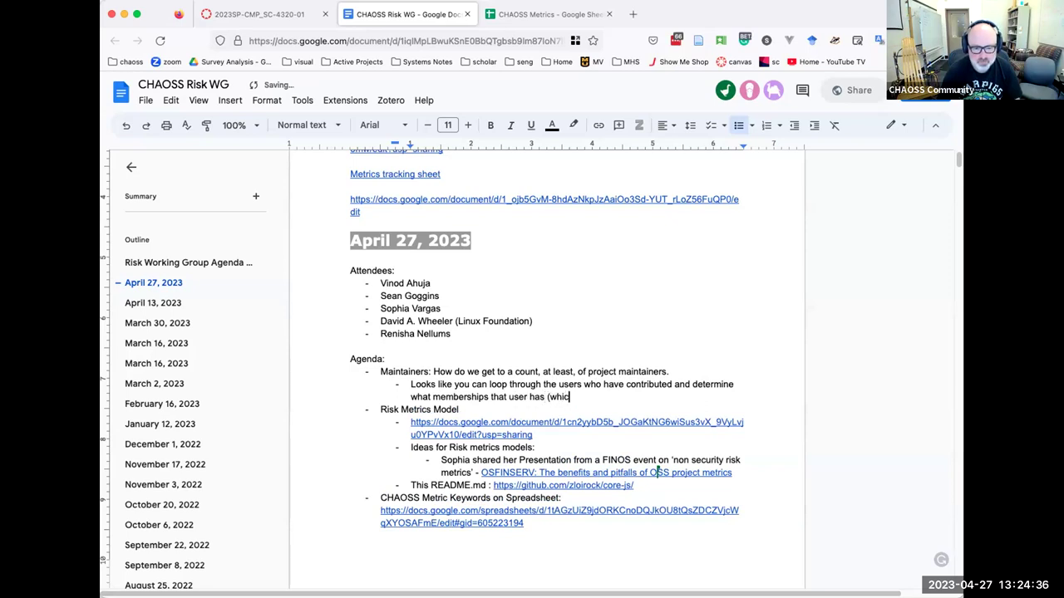
{"action": "type", "text": "h could then be reconciled against the repositories in ones collection)"}
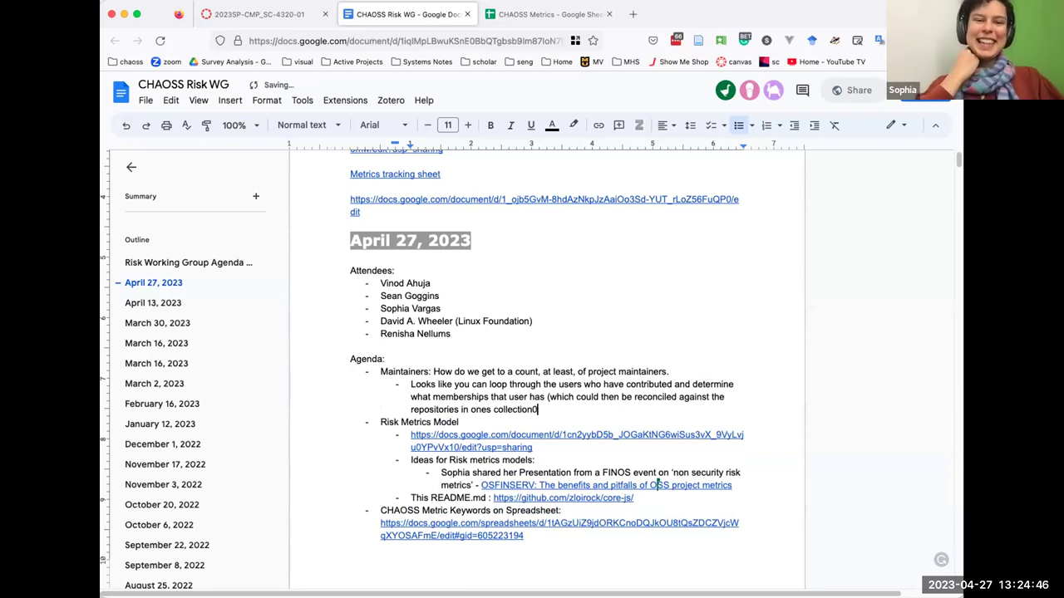
{"action": "key", "text": "shift+Return"}
{"action": "type", "text": "https://docs.github.com/en/rest/orgs/members?apiVersion=2022-11-28#get-organization-membership-for-a-user"}
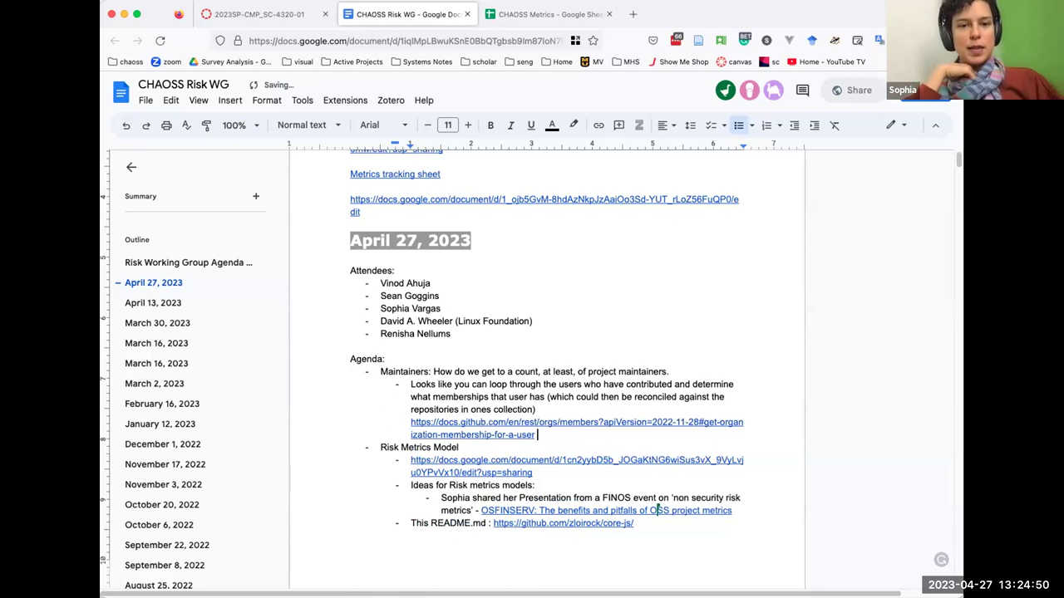
{"action": "key", "text": "Return"}
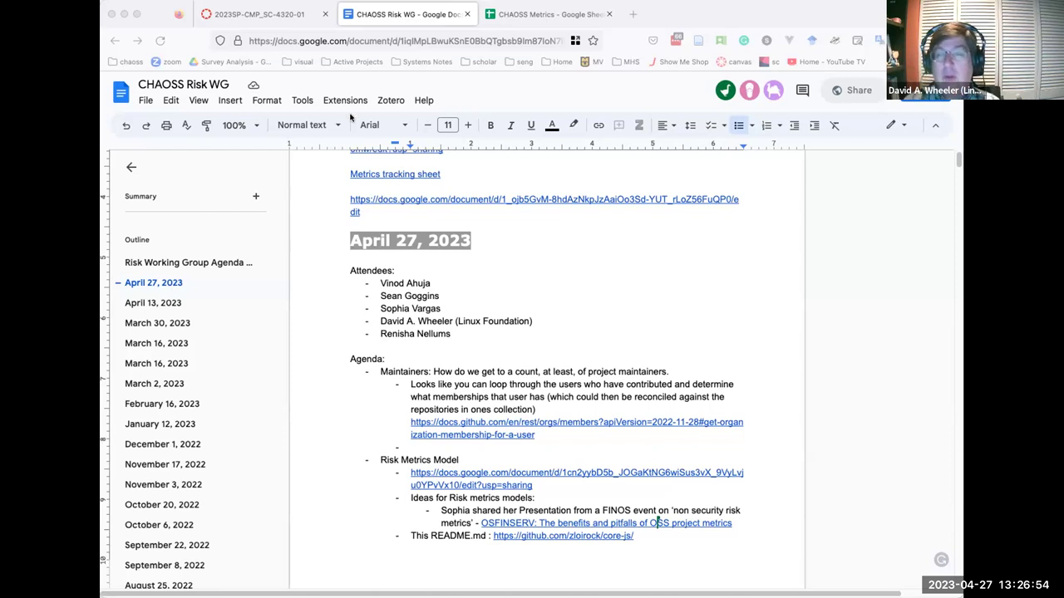
Switch to the CHAOSS Metrics spreadsheet and review the keywords of the released metrics in rows 27–60 of the Risk sheet
{"action": "left_click", "coordinate": [510, 19]}
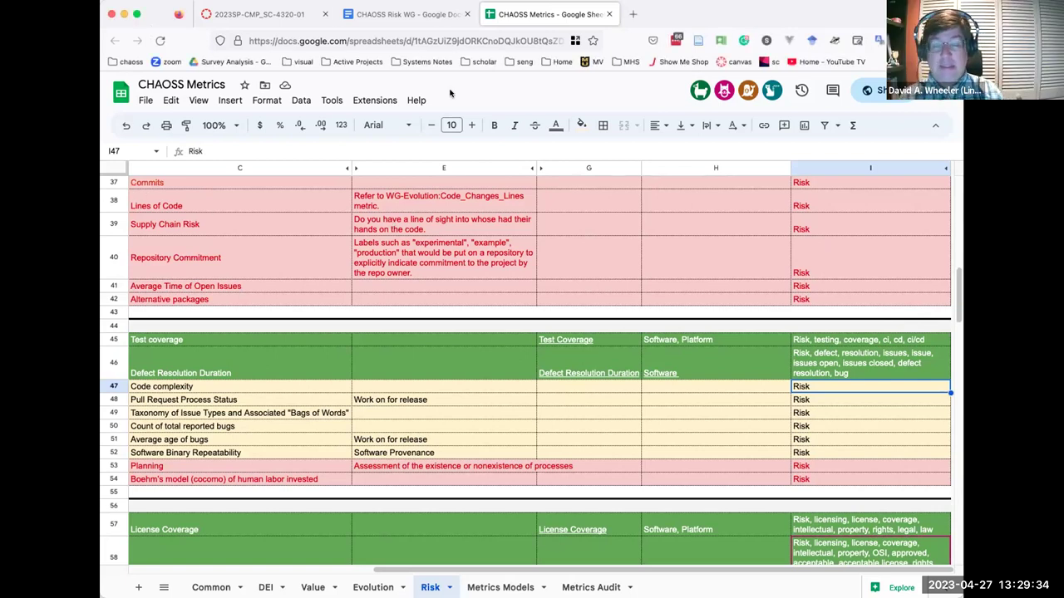
{"action": "scroll", "coordinate": [528, 238], "scroll_direction": "down", "scroll_amount": 3}
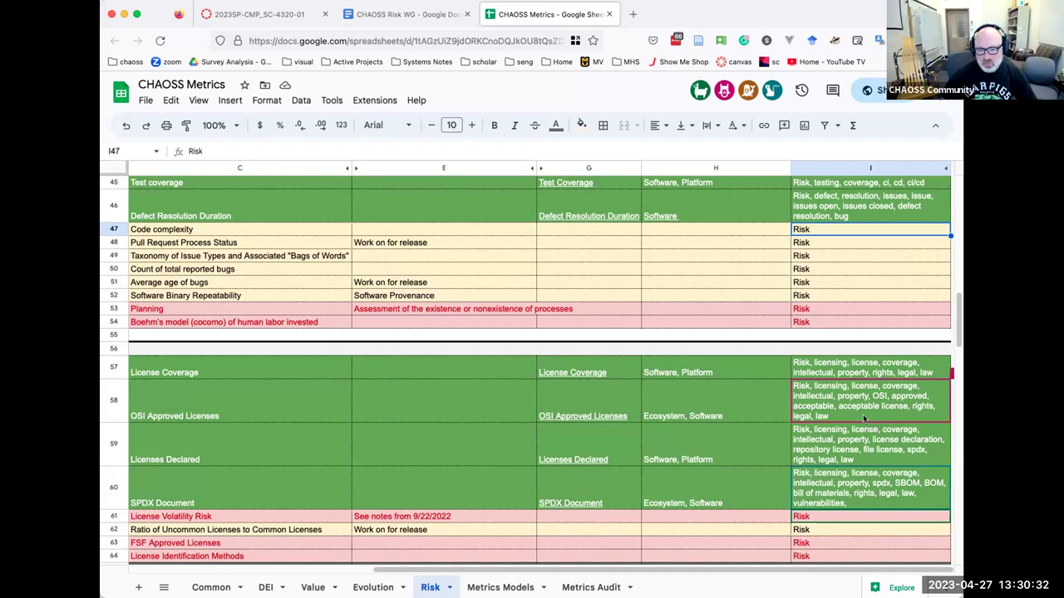
{"action": "scroll", "coordinate": [864, 407], "scroll_direction": "up", "scroll_amount": 5}
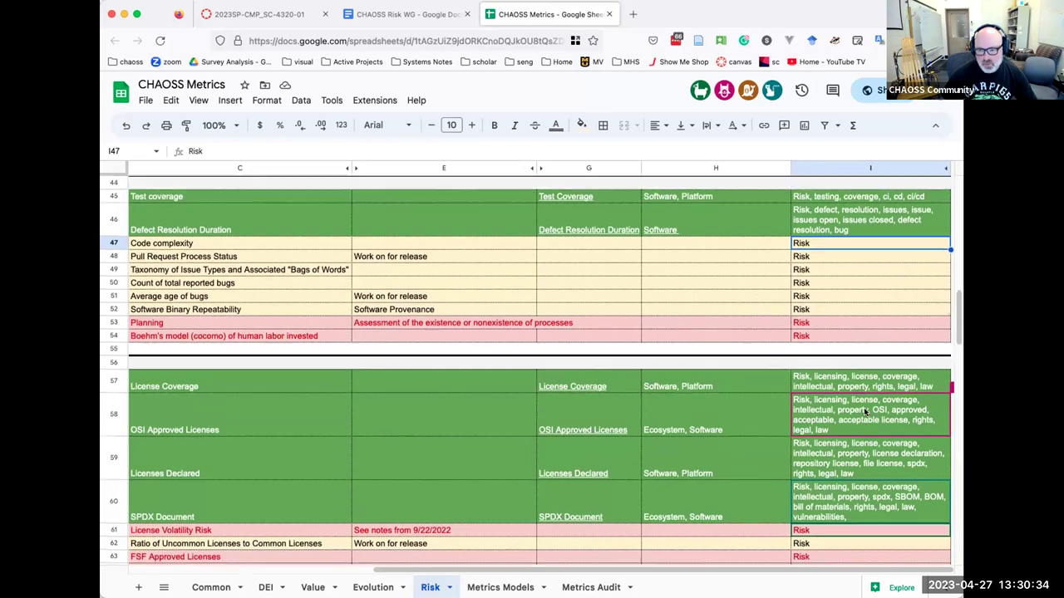
{"action": "scroll", "coordinate": [865, 411], "scroll_direction": "up", "scroll_amount": 5}
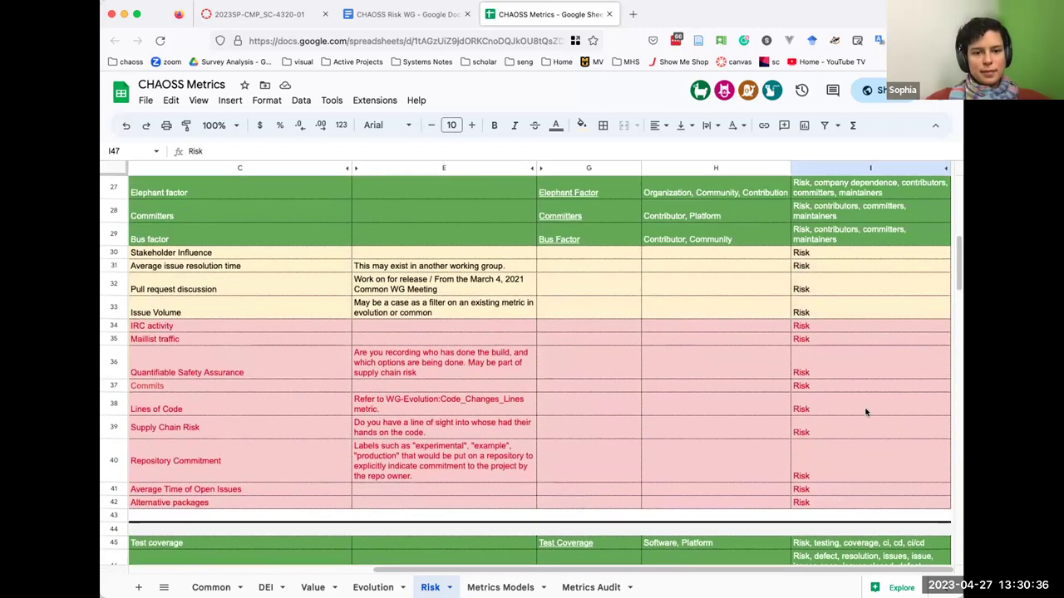
{"action": "scroll", "coordinate": [865, 412], "scroll_direction": "up", "scroll_amount": 1}
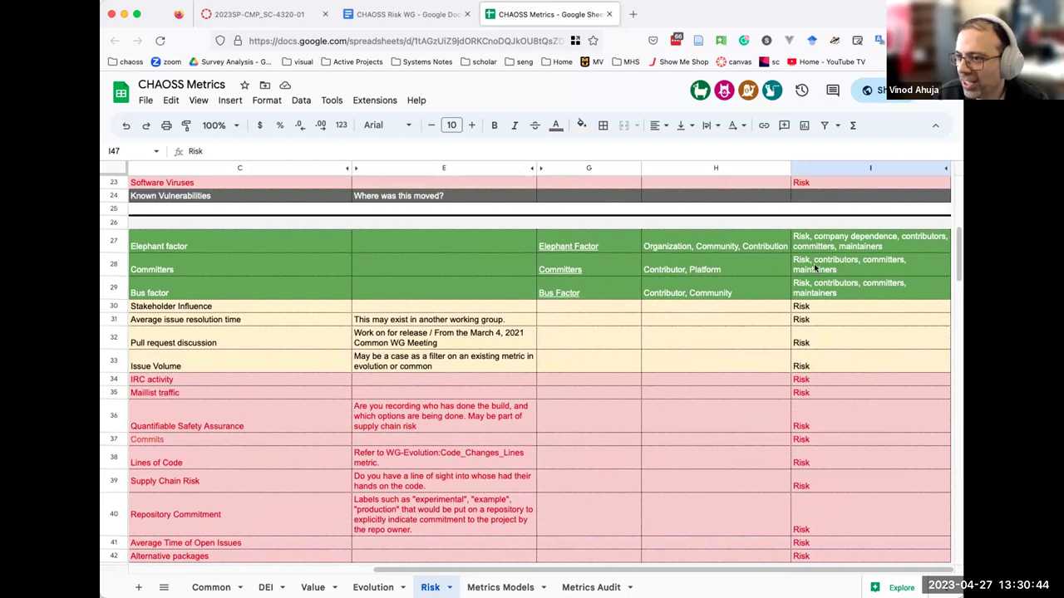
{"action": "scroll", "coordinate": [508, 308], "scroll_direction": "down", "scroll_amount": 8}
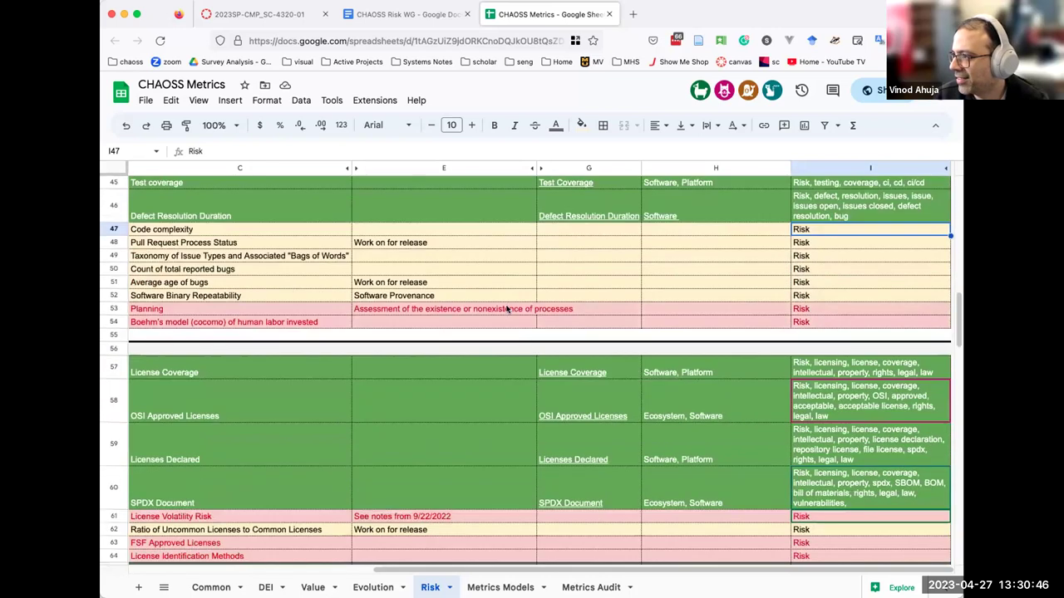
Open the keywords cell of OSI Approved Licenses for editing and select the keyword "approved,"
{"action": "left_click", "coordinate": [883, 423]}
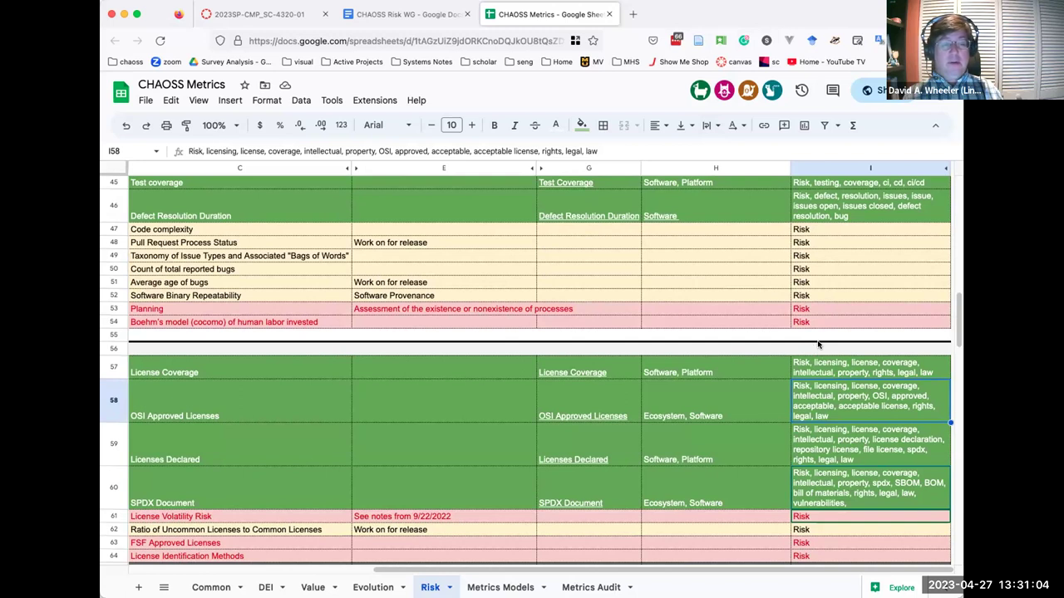
{"action": "double_click", "coordinate": [914, 395]}
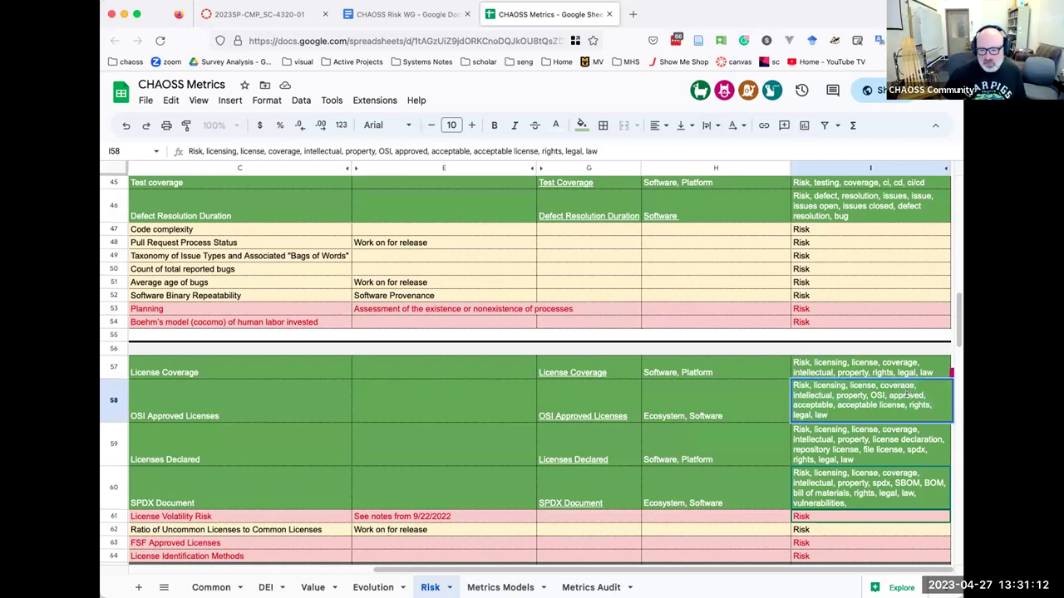
{"action": "double_click", "coordinate": [906, 396]}
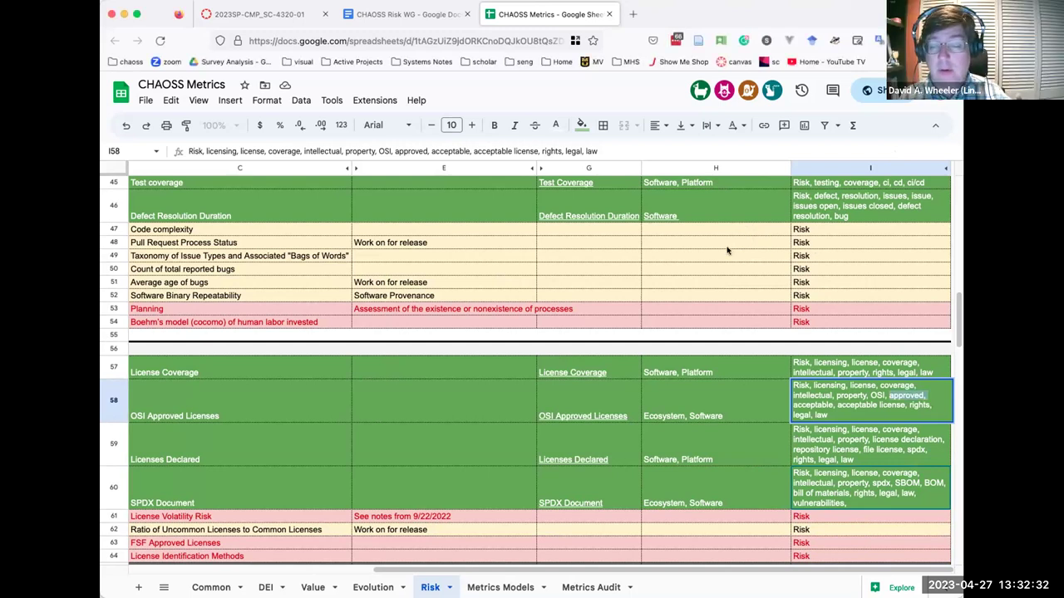
Inspect the keywords cell of the Libyears metric in the dependency section
{"action": "scroll", "coordinate": [727, 249], "scroll_direction": "down", "scroll_amount": 3}
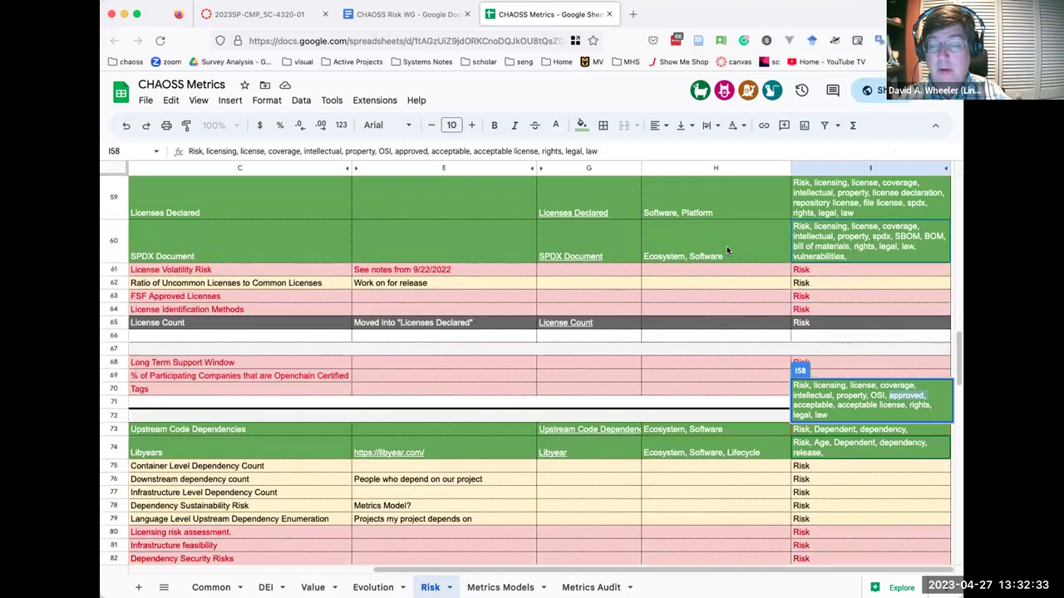
{"action": "left_click", "coordinate": [846, 454]}
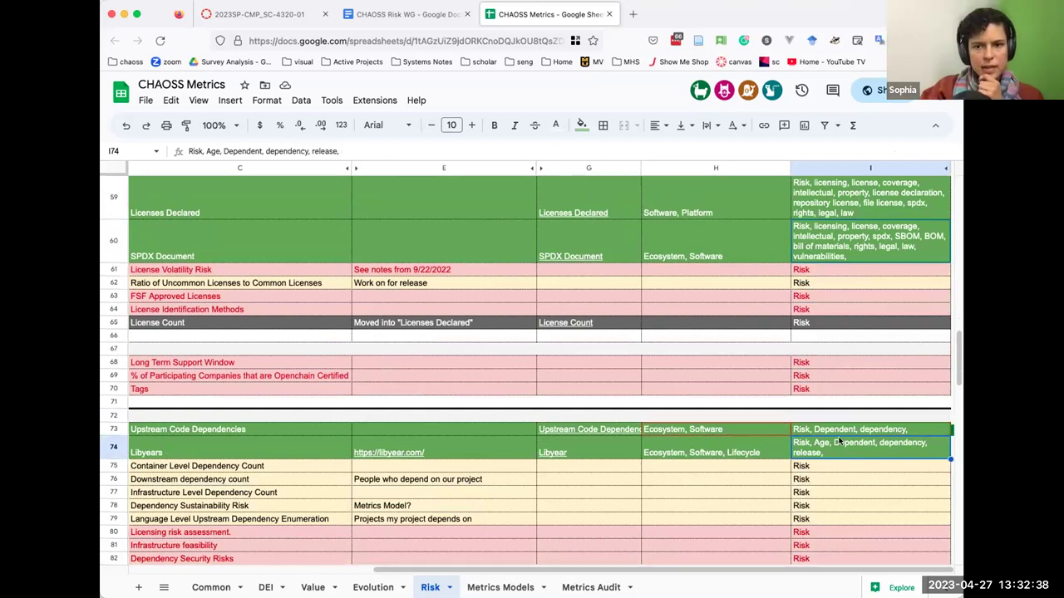
{"action": "scroll", "coordinate": [838, 439], "scroll_direction": "down", "scroll_amount": 2}
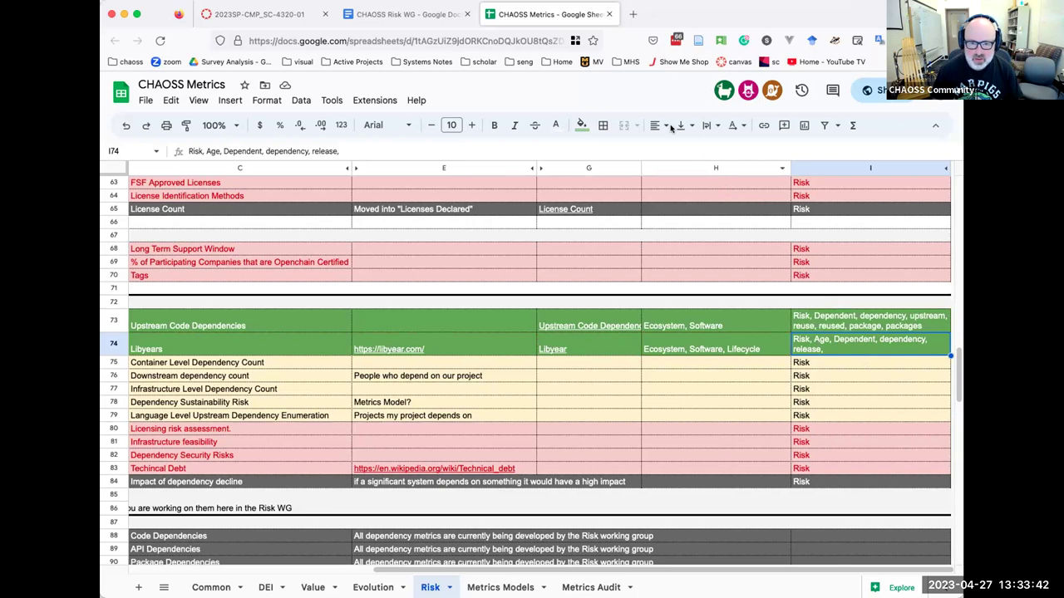
{"action": "left_click", "coordinate": [860, 350]}
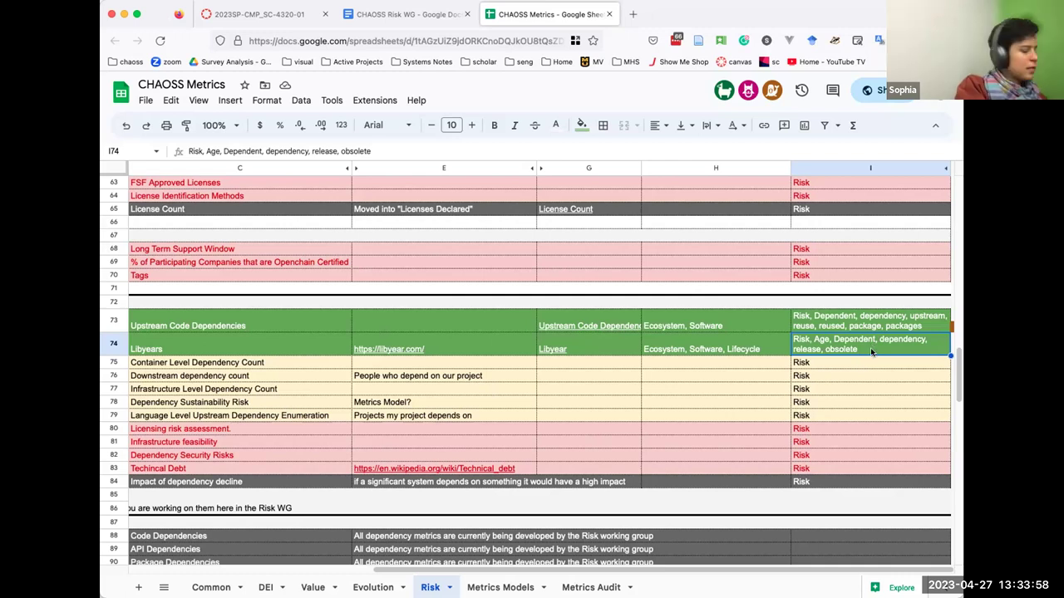
{"action": "double_click", "coordinate": [871, 354]}
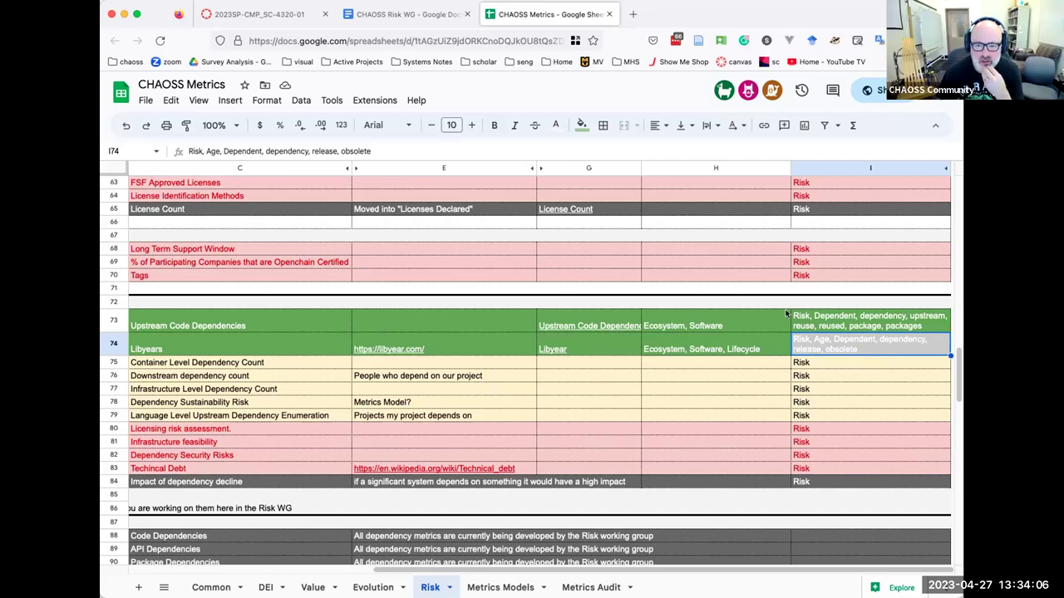
{"action": "key", "text": "Escape"}
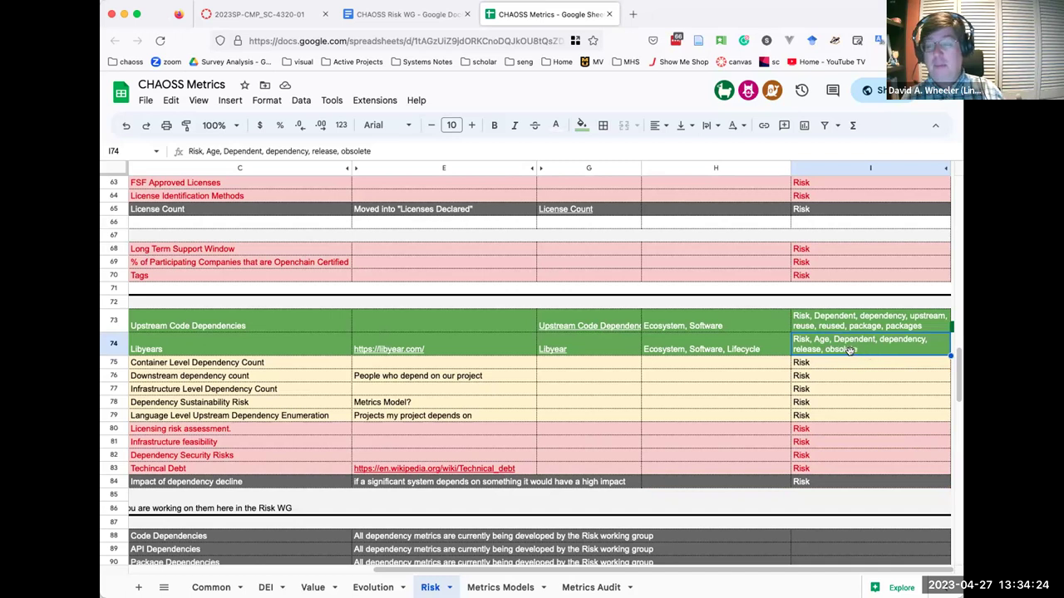
Check the April 27, 2023 agenda in the Risk WG notes, then return to the Risk sheet and review the released metrics' keywords
{"action": "left_click", "coordinate": [415, 15]}
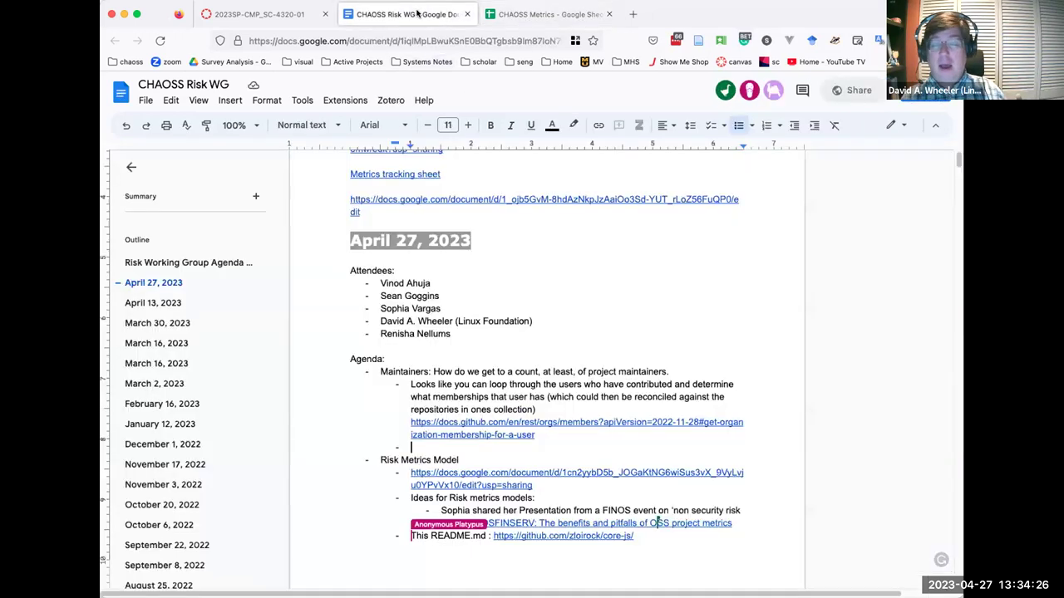
{"action": "left_click", "coordinate": [513, 17]}
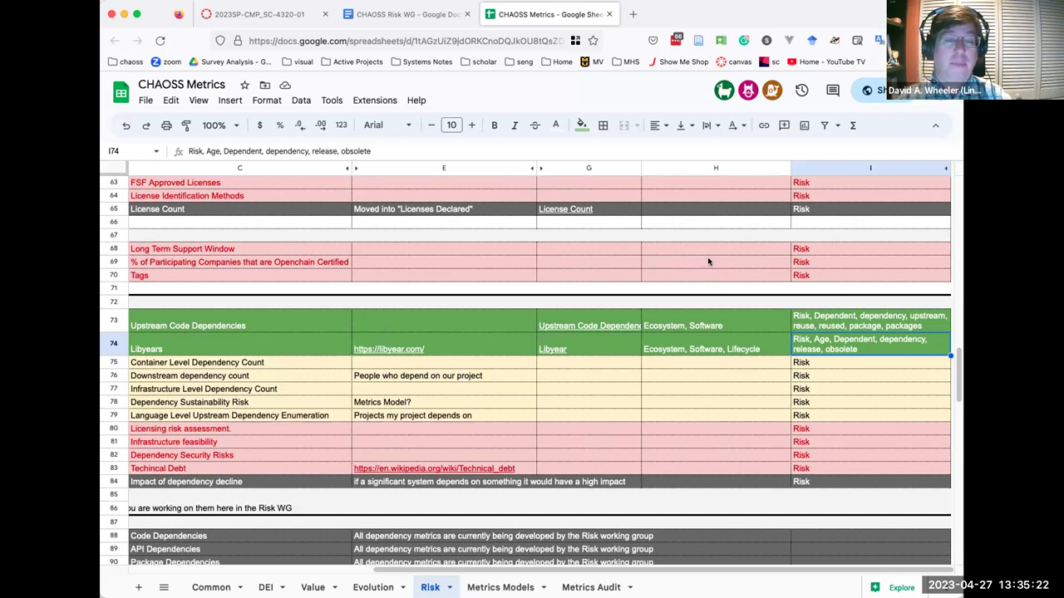
{"action": "scroll", "coordinate": [709, 261], "scroll_direction": "up", "scroll_amount": 5}
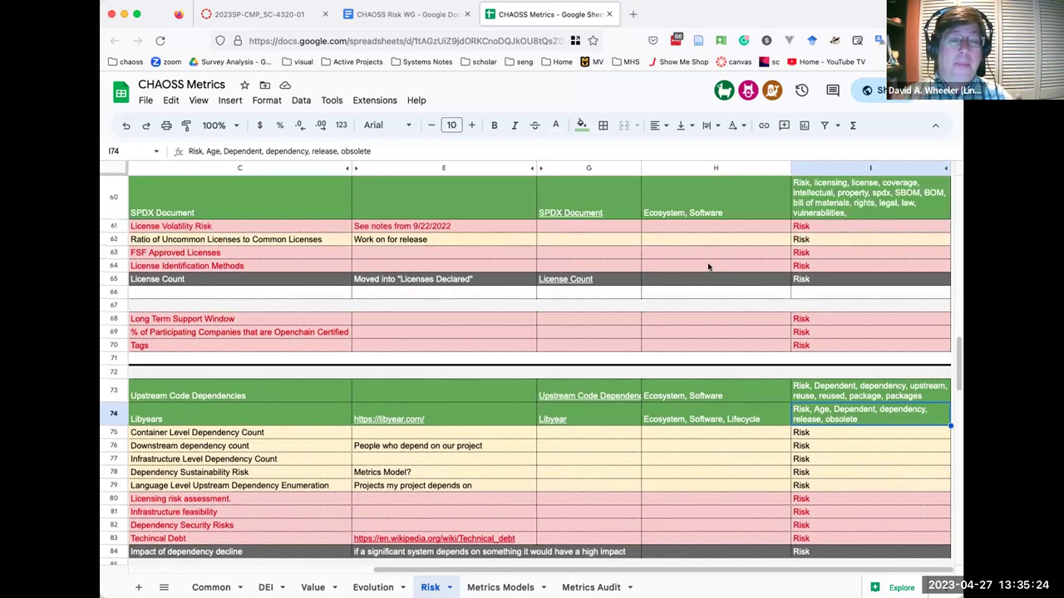
{"action": "scroll", "coordinate": [707, 267], "scroll_direction": "up", "scroll_amount": 8}
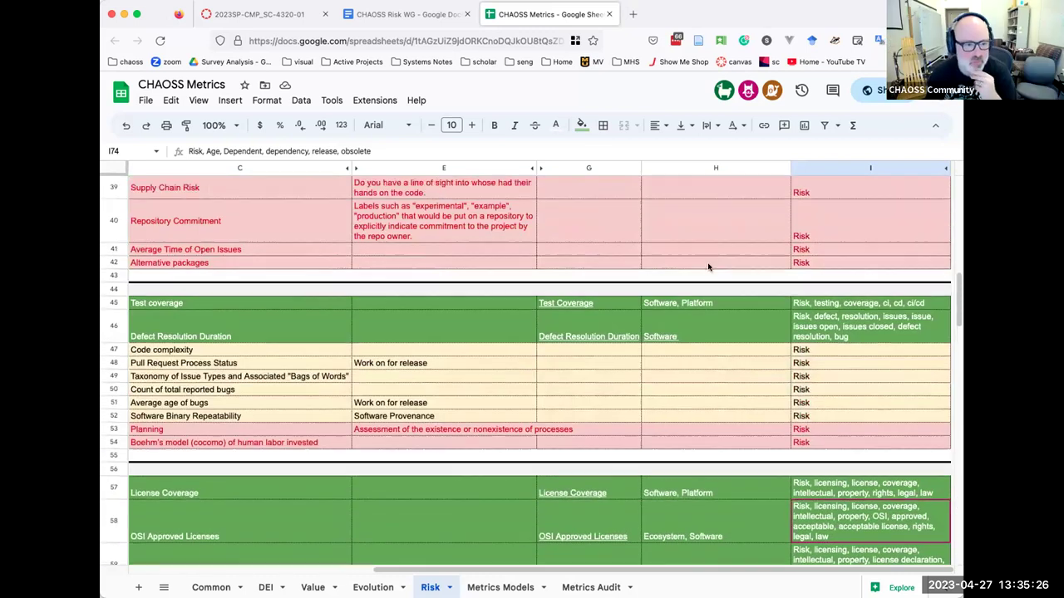
{"action": "scroll", "coordinate": [707, 267], "scroll_direction": "down", "scroll_amount": 5}
{"action": "scroll", "coordinate": [709, 265], "scroll_direction": "down", "scroll_amount": 5}
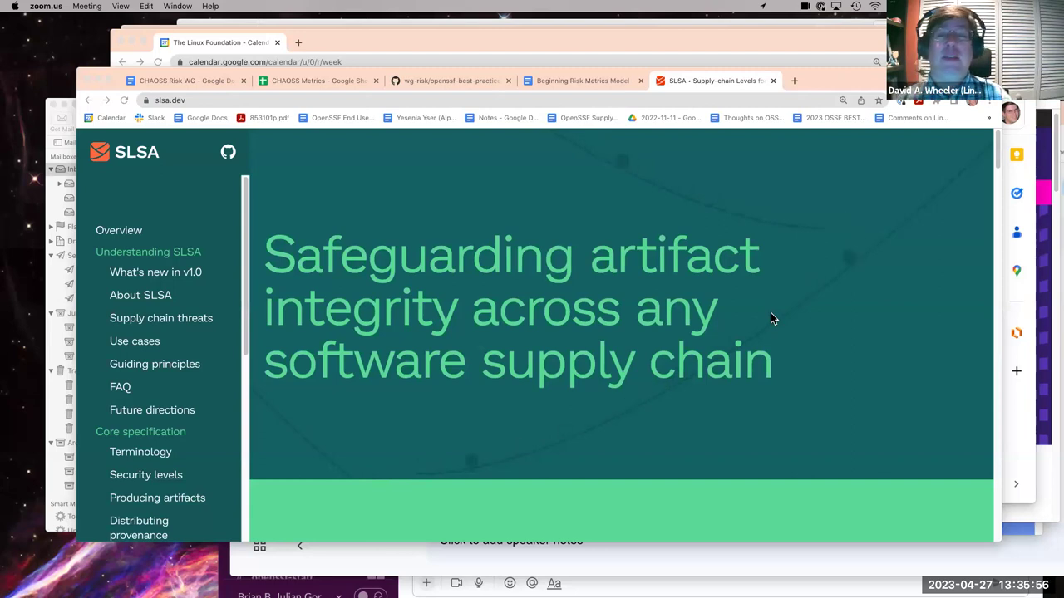
Open "What's new in v1.0" on the SLSA website in Chrome and read through to the Tracks section
{"action": "left_click", "coordinate": [790, 160]}
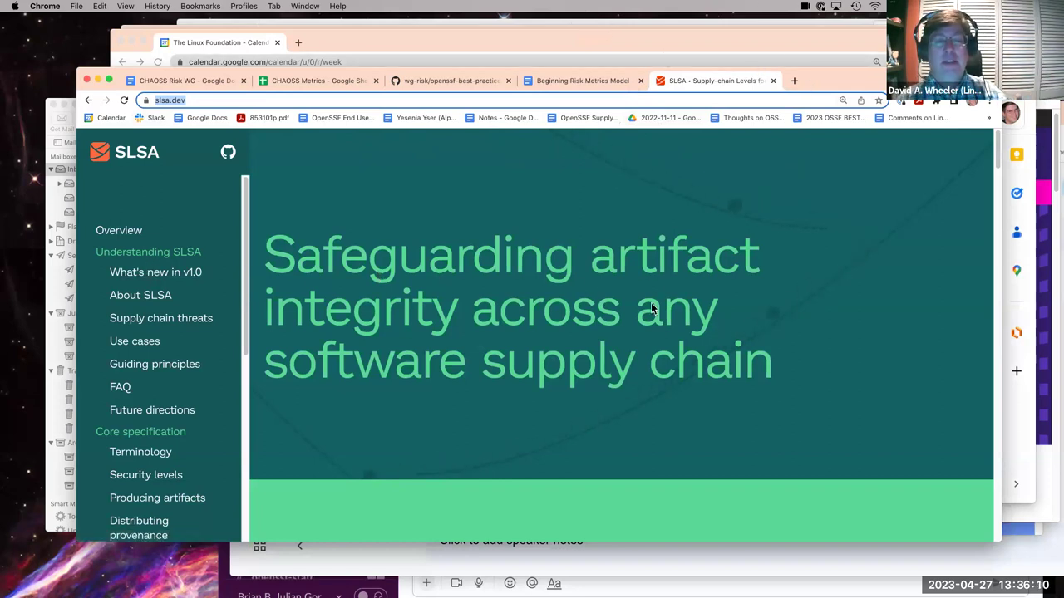
{"action": "left_click", "coordinate": [192, 274]}
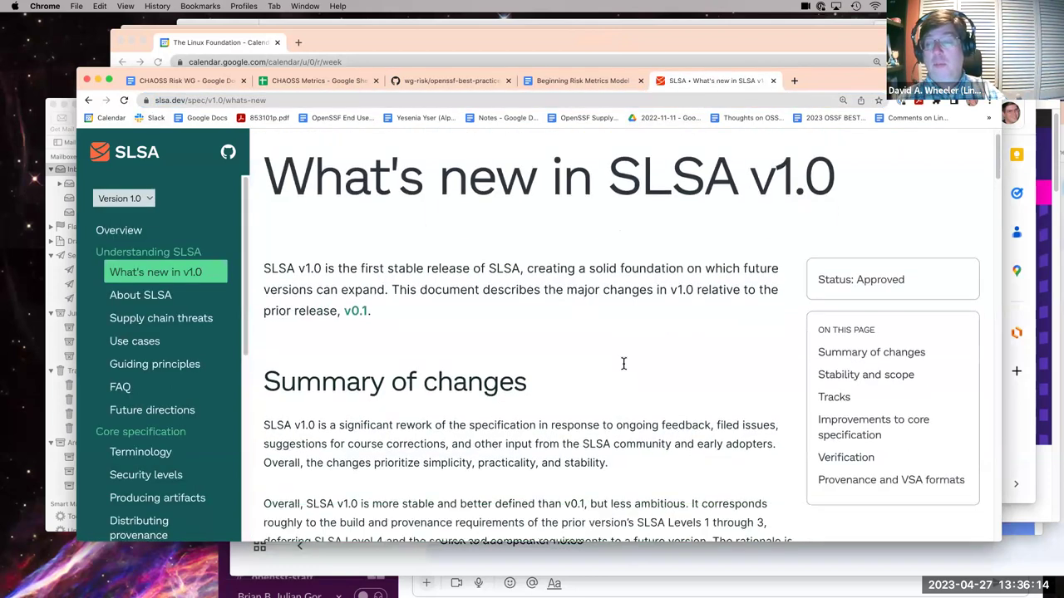
{"action": "scroll", "coordinate": [624, 363], "scroll_direction": "down", "scroll_amount": 3}
{"action": "scroll", "coordinate": [623, 363], "scroll_direction": "down", "scroll_amount": 10}
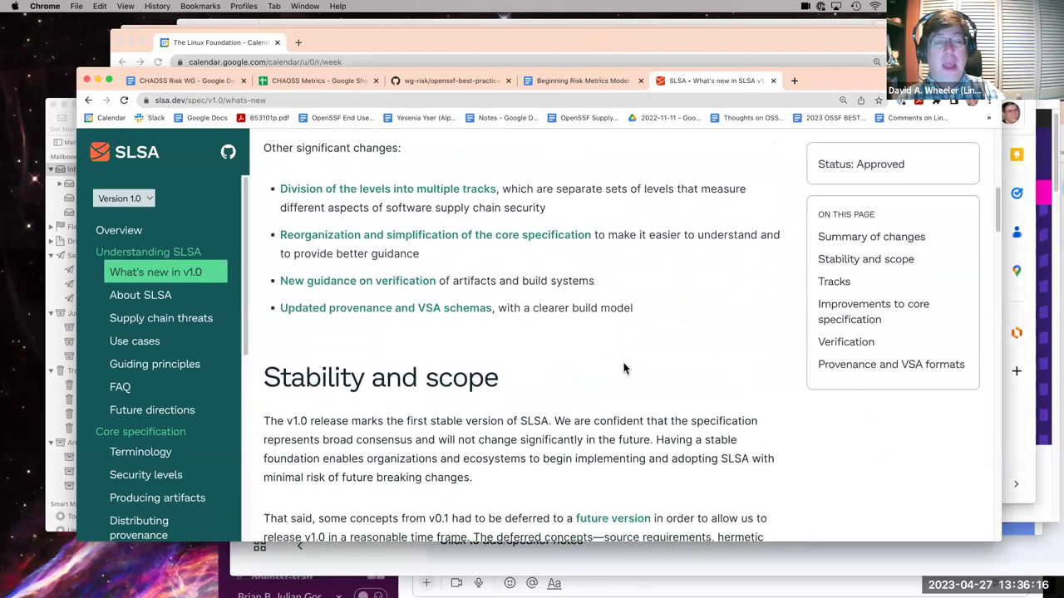
{"action": "scroll", "coordinate": [624, 366], "scroll_direction": "down", "scroll_amount": 6}
{"action": "scroll", "coordinate": [624, 365], "scroll_direction": "up", "scroll_amount": 4}
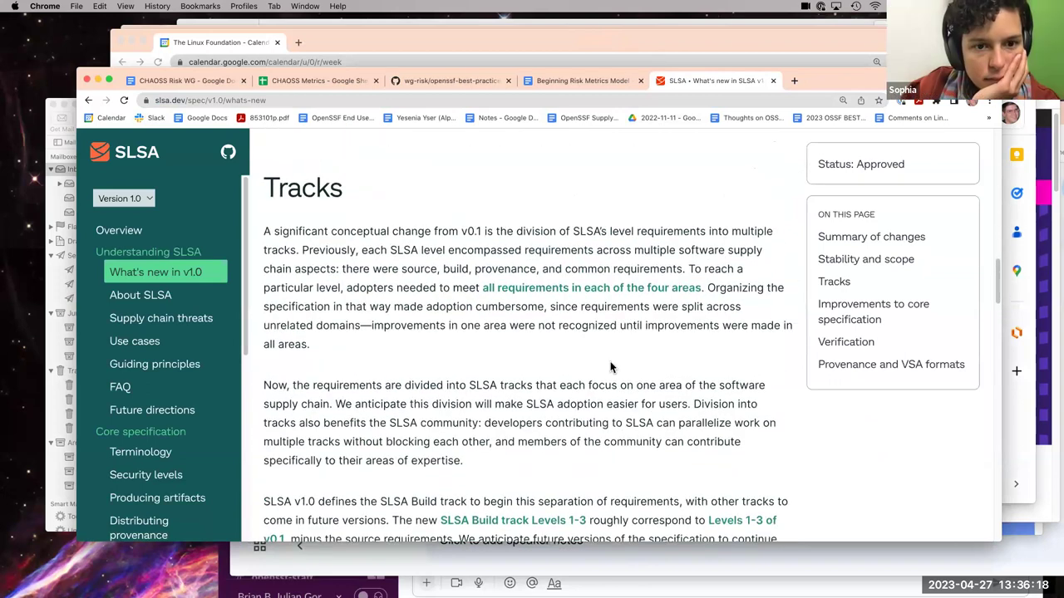
Return to the SLSA home page, read "What is SLSA?", and reopen "What's new in v1.0" at its introduction
{"action": "left_click", "coordinate": [143, 160]}
{"action": "scroll", "coordinate": [649, 404], "scroll_direction": "down", "scroll_amount": 5}
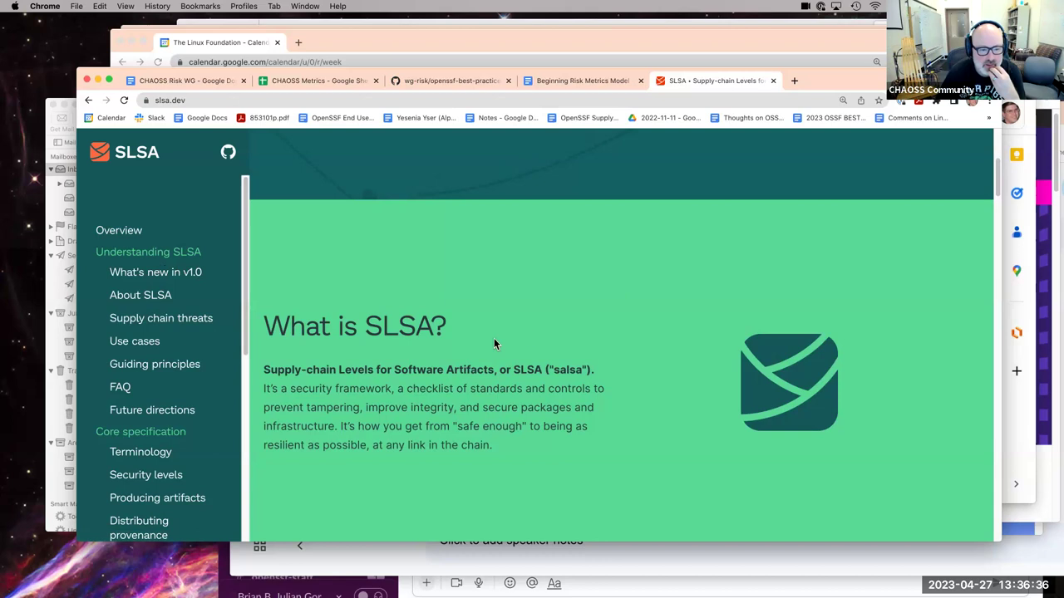
{"action": "left_click", "coordinate": [159, 281]}
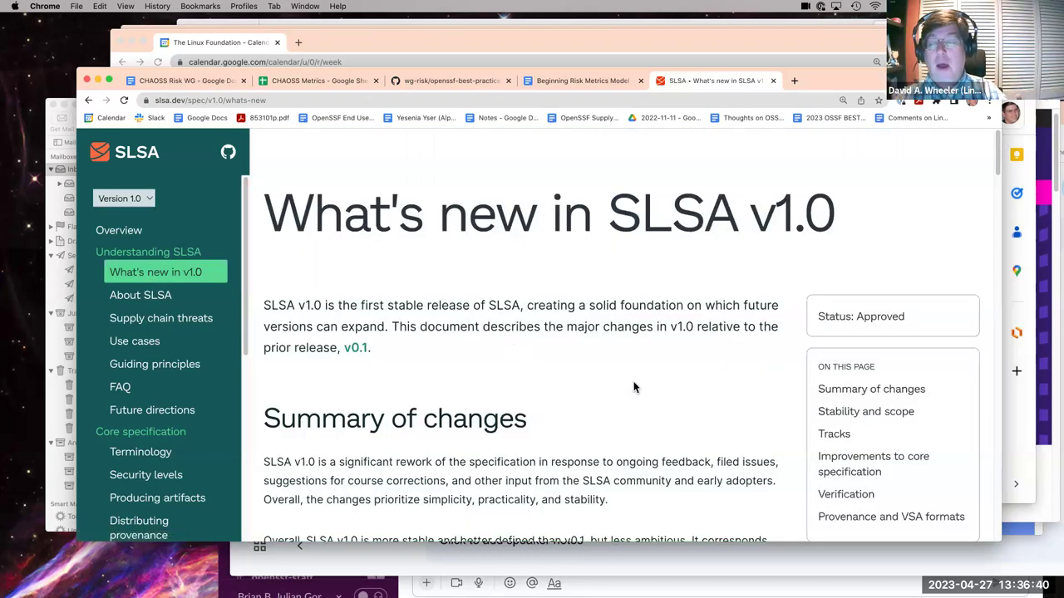
{"action": "scroll", "coordinate": [633, 387], "scroll_direction": "down", "scroll_amount": 2}
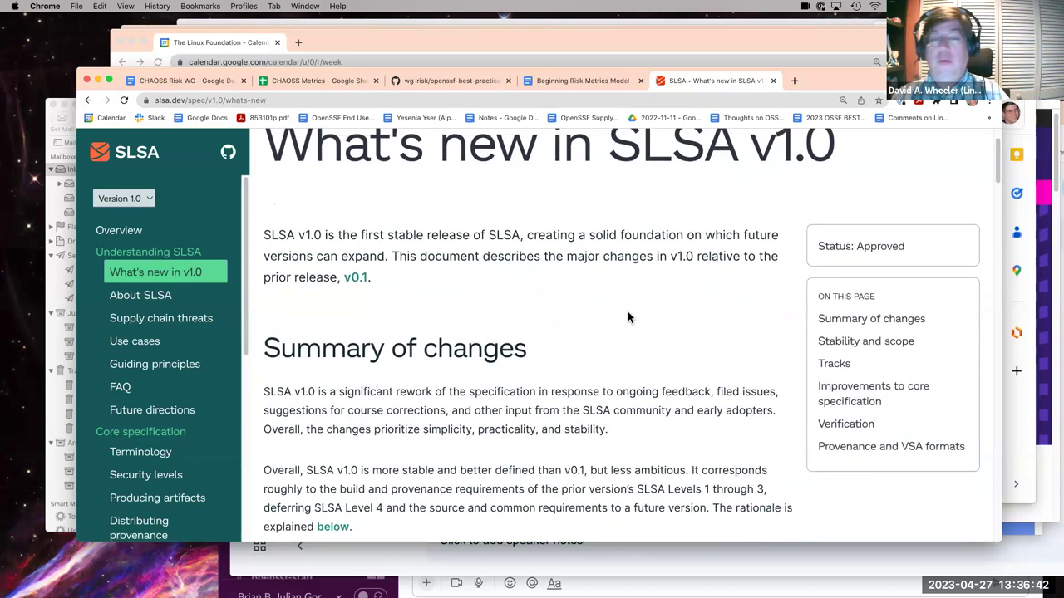
{"action": "scroll", "coordinate": [628, 318], "scroll_direction": "up", "scroll_amount": 2}
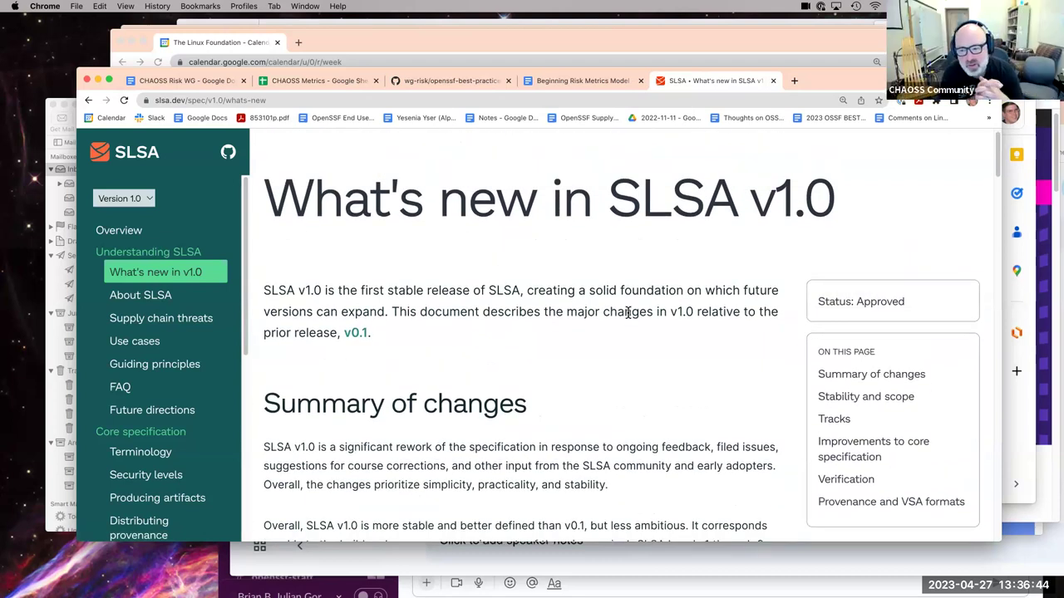